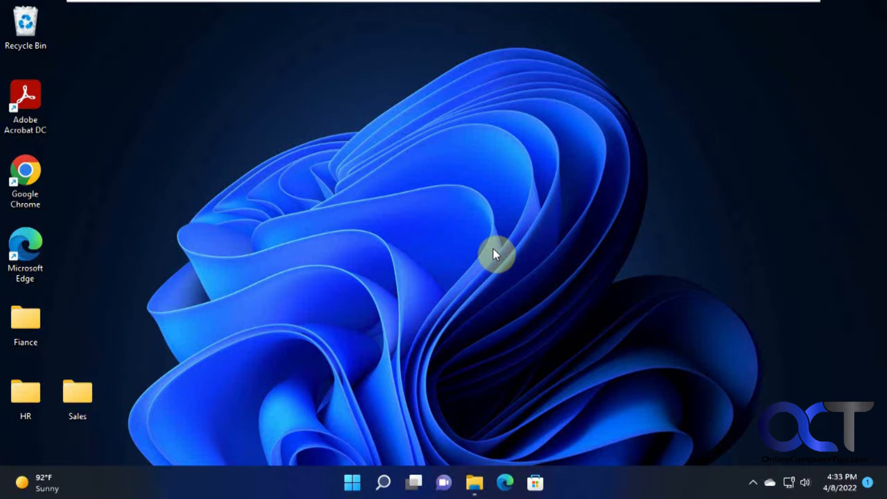
Look over the other accounts listed in the Start menu, then dismiss it
click(352, 482)
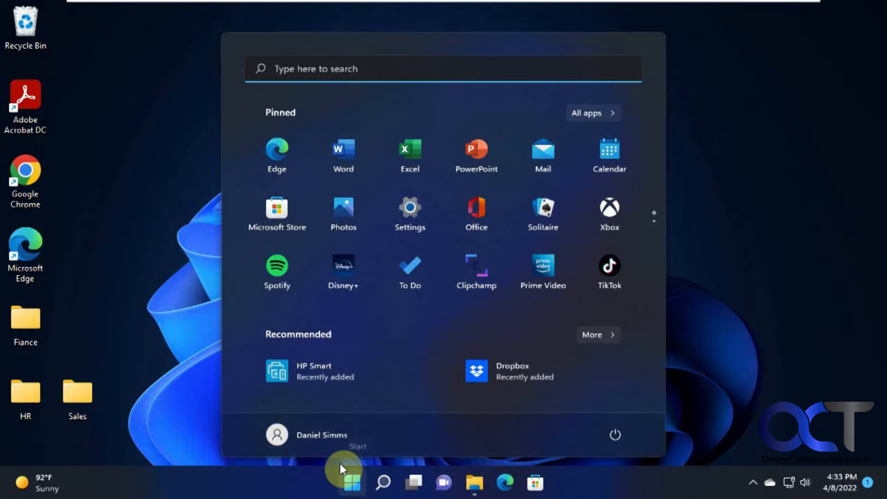
click(326, 435)
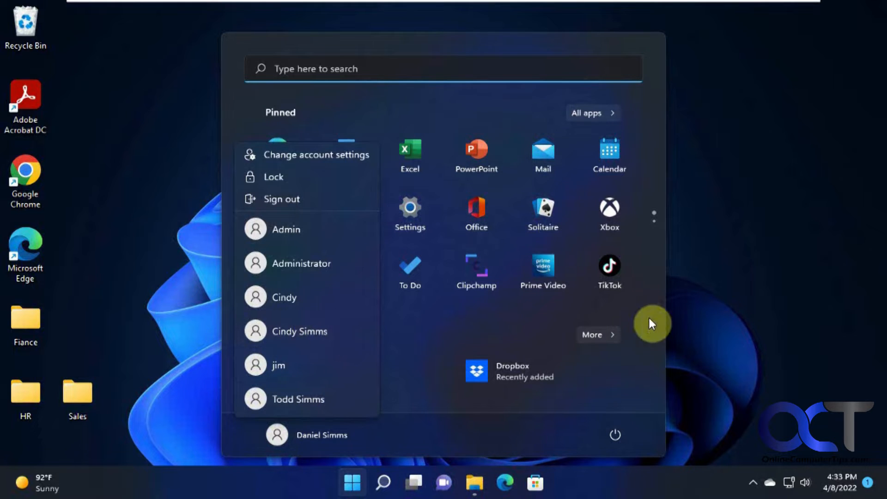
click(763, 317)
click(781, 189)
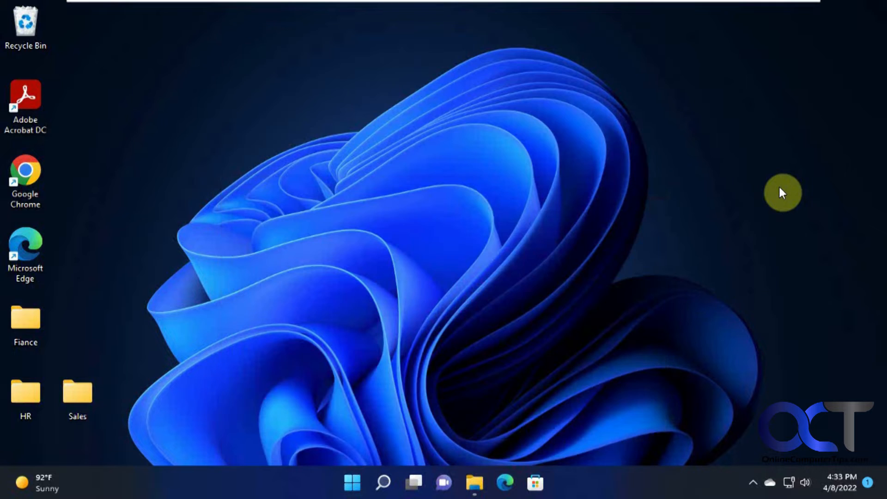
Review the users' permissions on the Fiance folder and close its properties unchanged
right_click(24, 321)
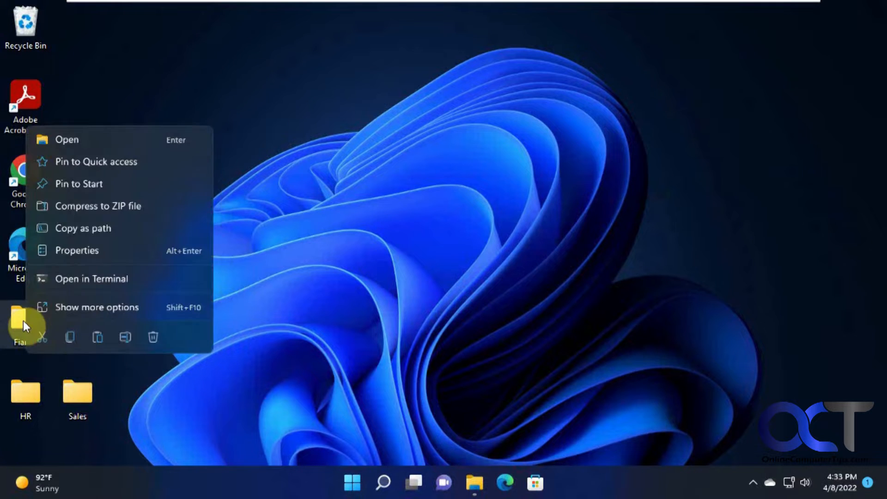
click(85, 250)
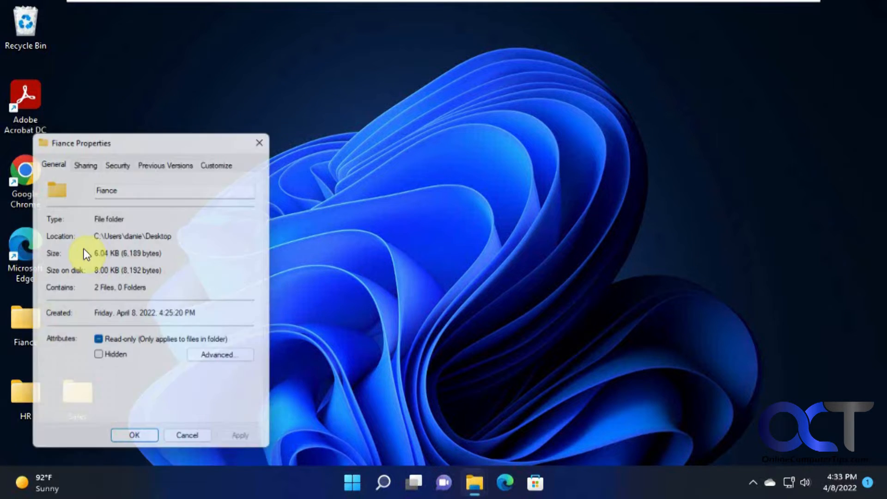
click(123, 162)
click(244, 278)
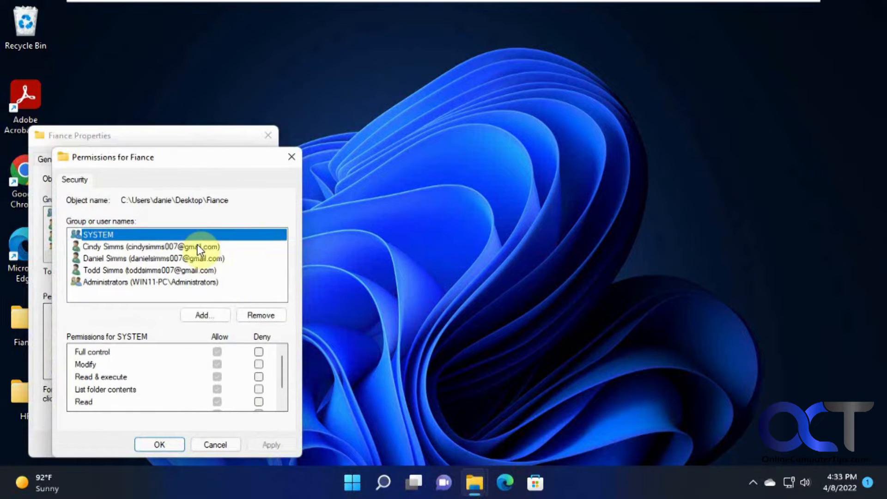
click(197, 245)
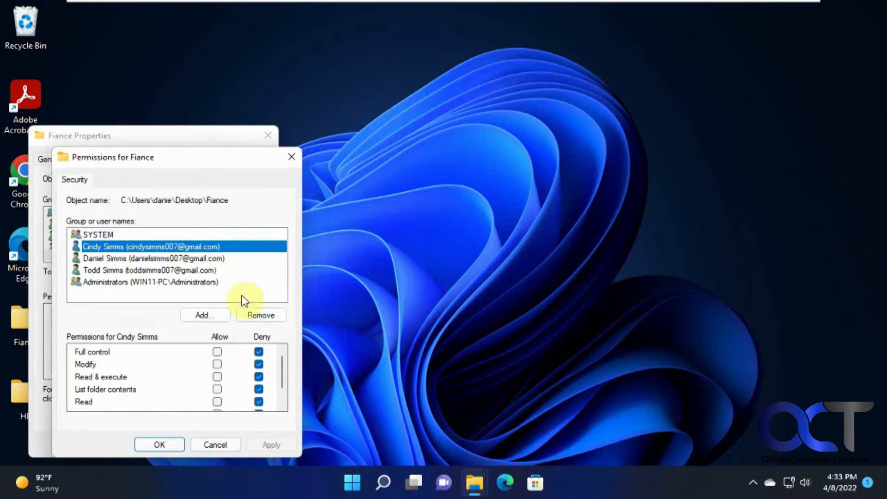
click(191, 269)
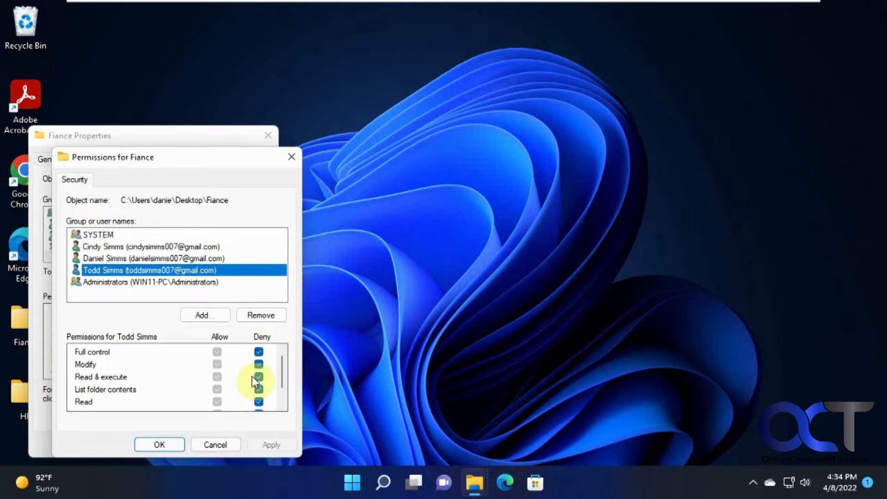
click(173, 442)
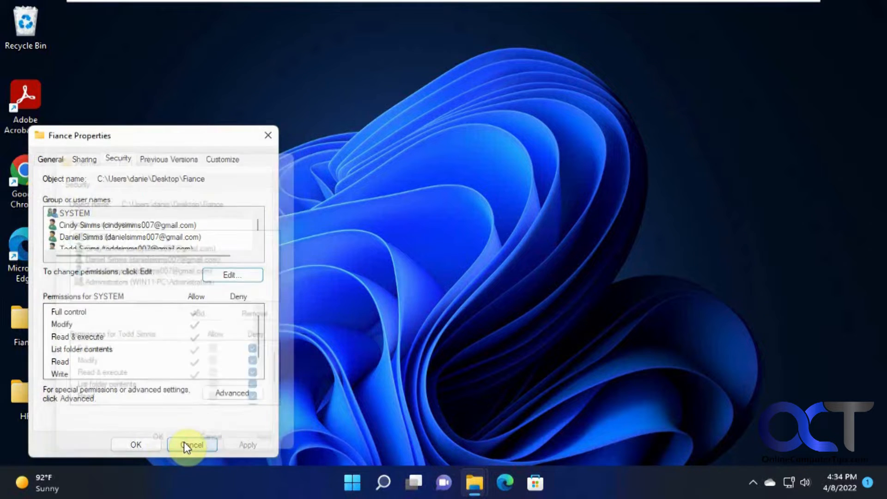
click(183, 440)
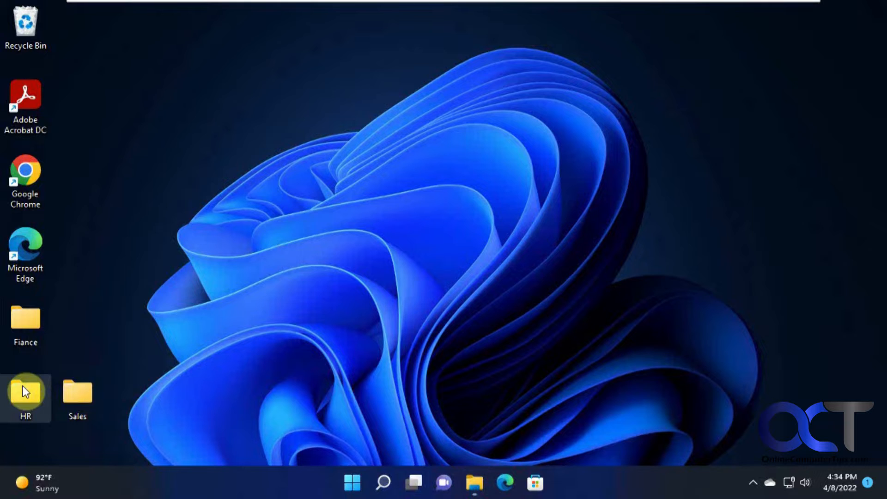
In the HR folder's security permissions, tick Deny for Full control on the chosen user
right_click(23, 387)
click(65, 316)
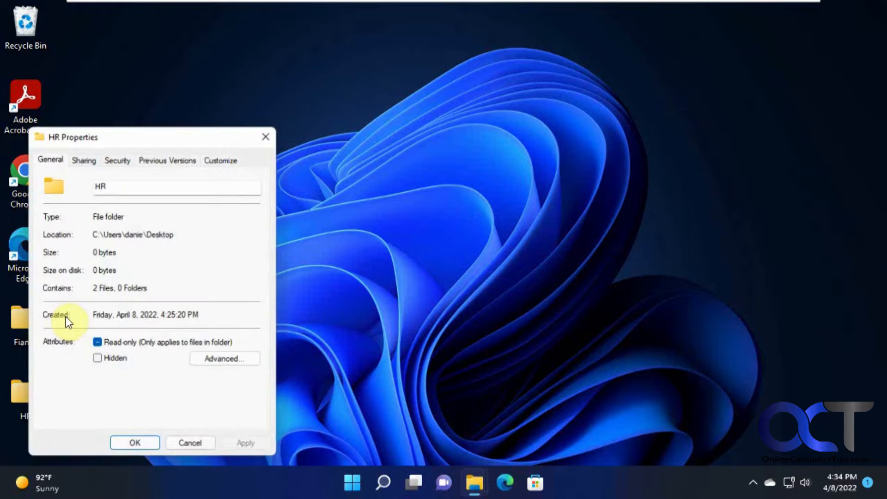
click(121, 159)
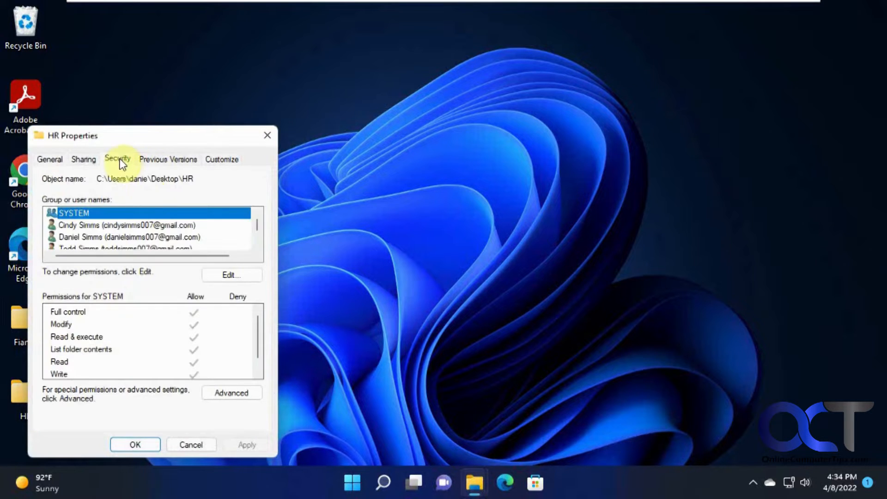
click(237, 275)
click(167, 245)
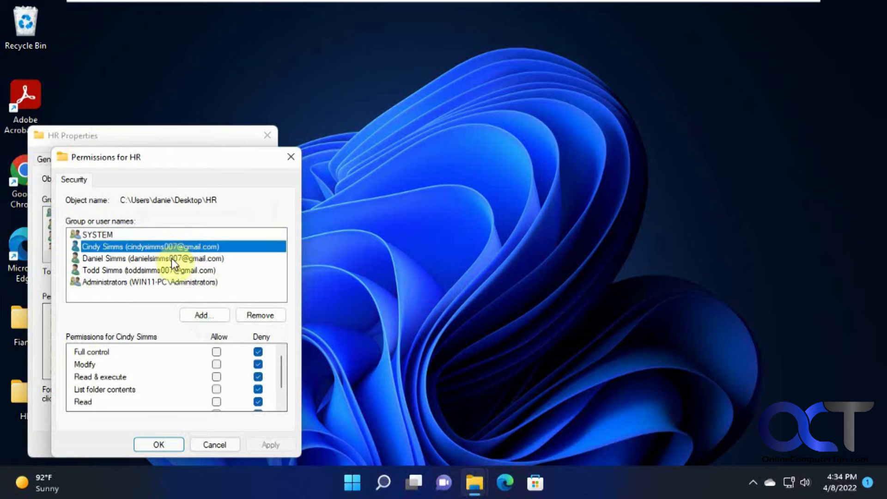
click(170, 259)
click(170, 270)
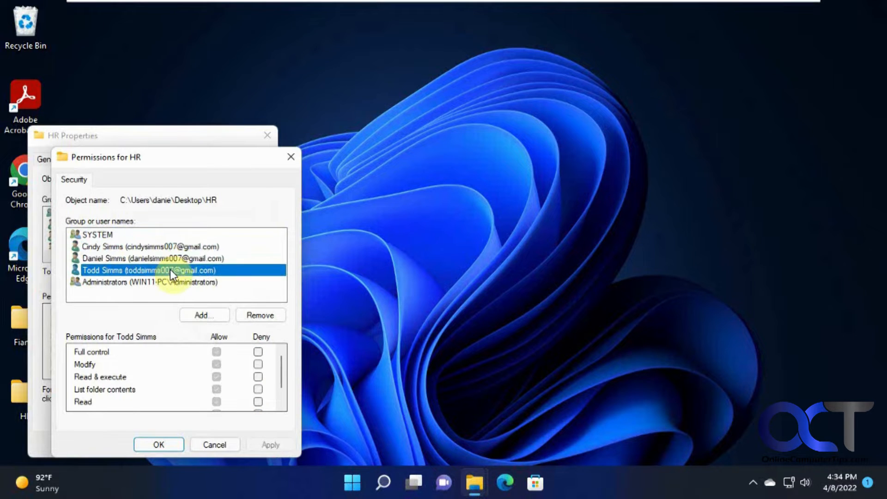
click(258, 351)
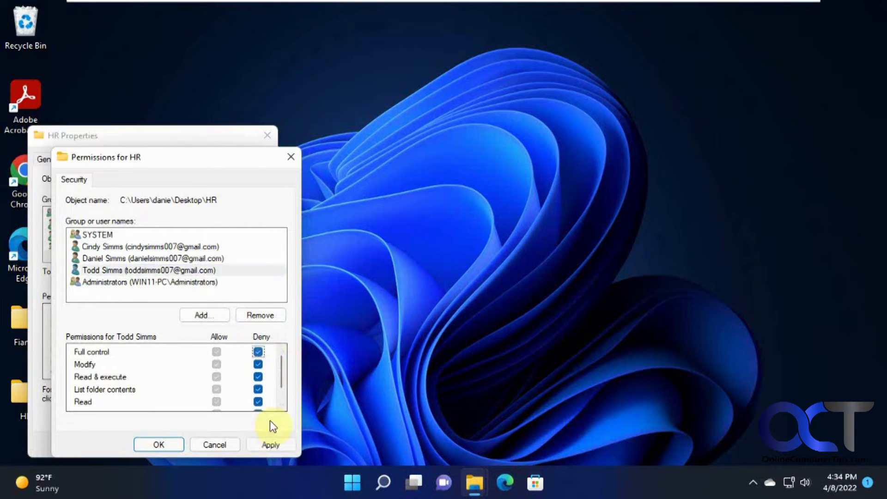
Compare the other users' HR permissions, apply the deny setting, and close the HR properties
click(155, 252)
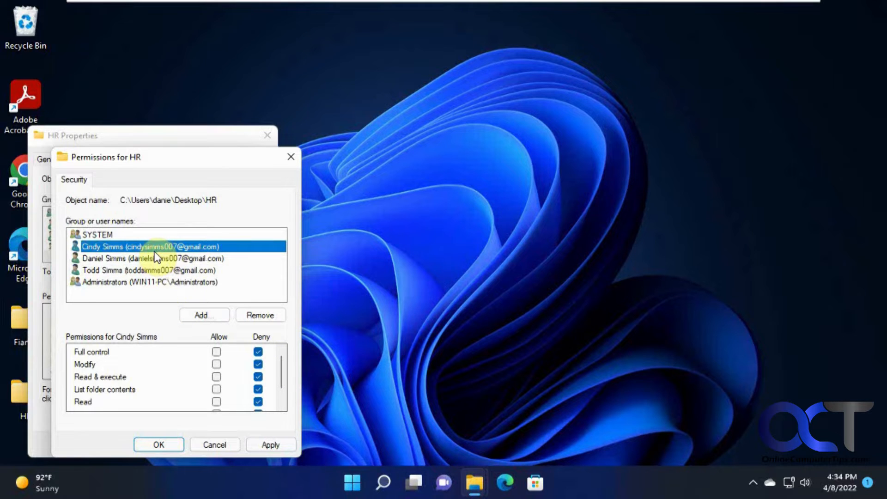
click(156, 257)
click(267, 446)
click(215, 271)
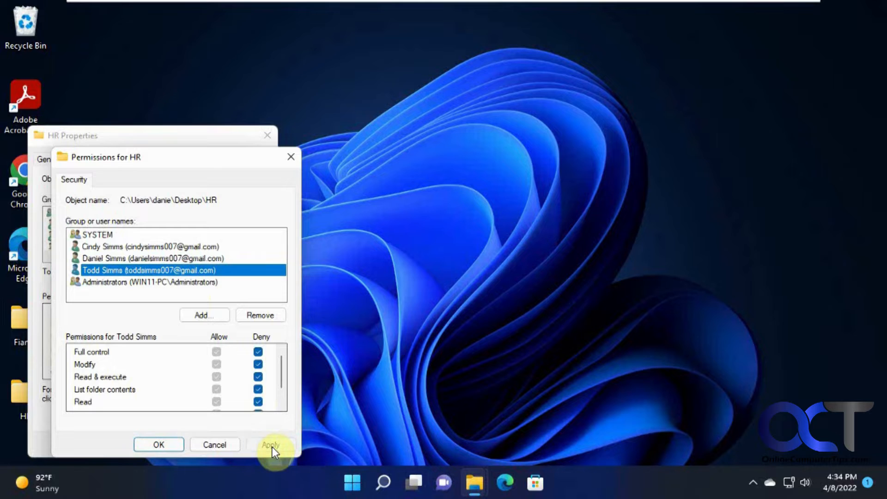
click(171, 445)
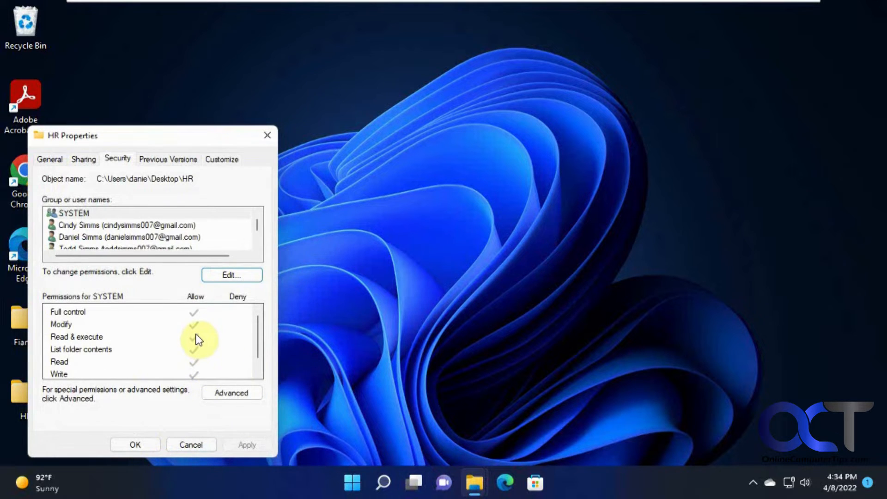
click(138, 444)
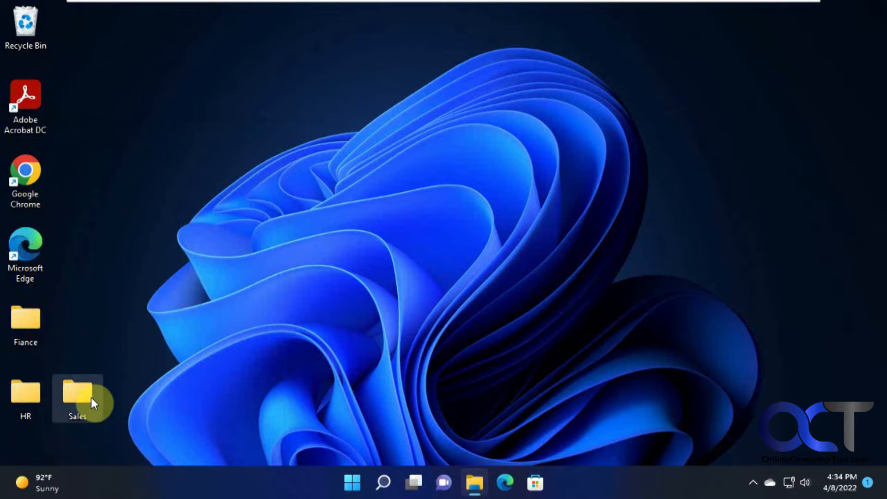
right_click(92, 399)
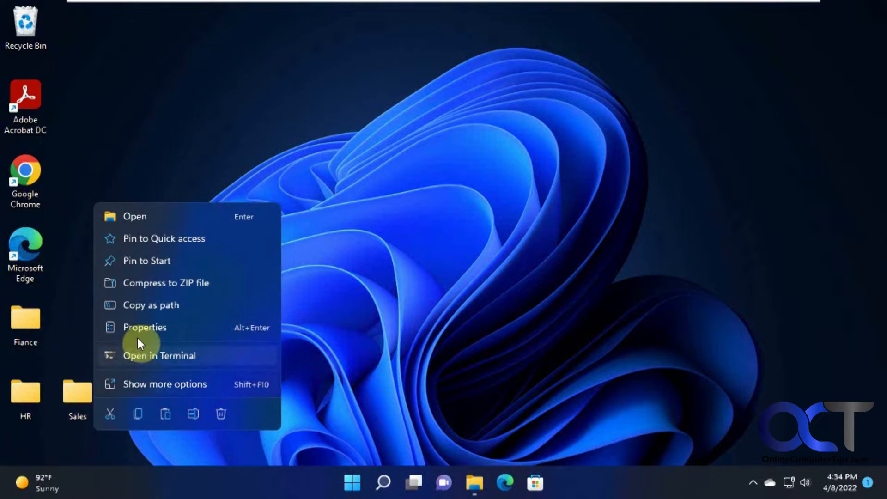
click(144, 326)
click(186, 162)
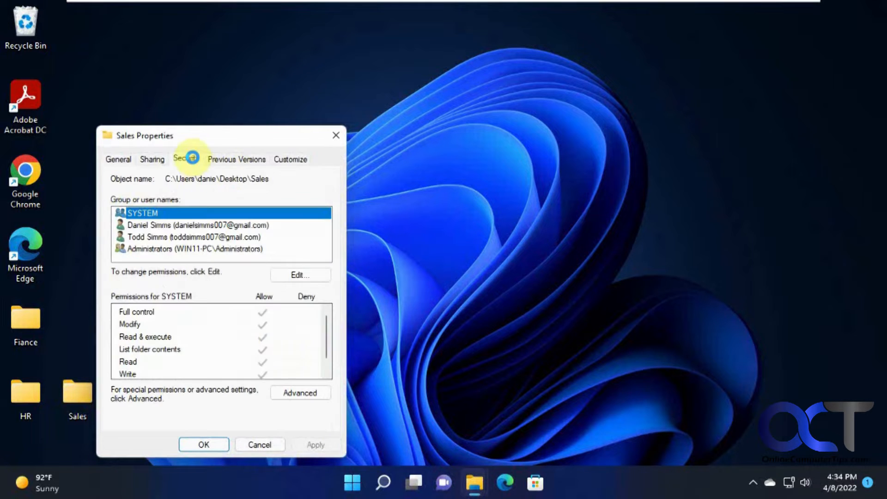
click(296, 276)
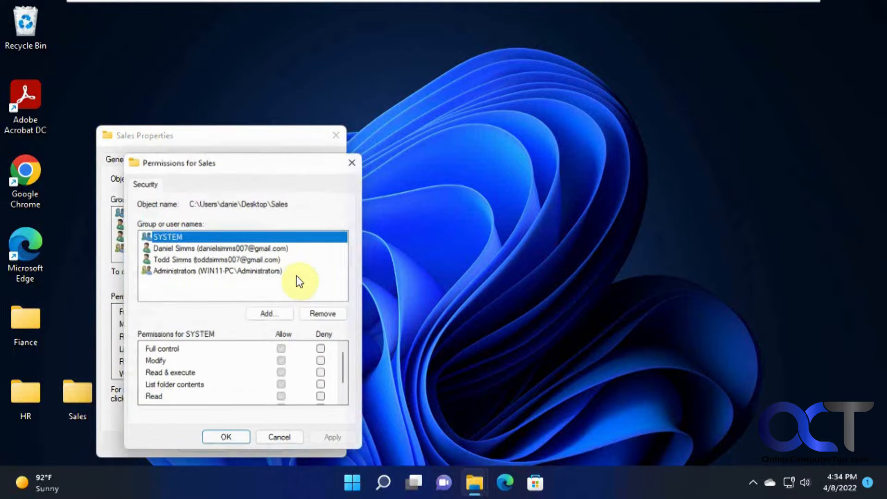
click(240, 245)
click(242, 257)
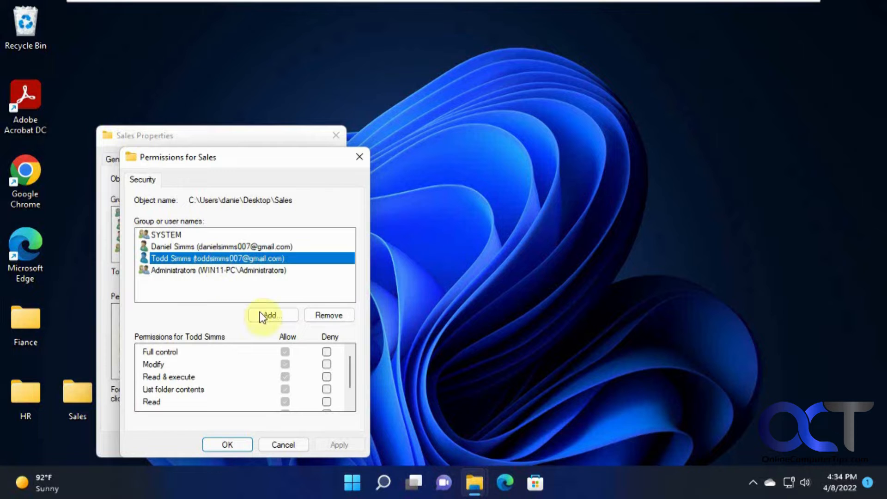
click(235, 442)
click(224, 443)
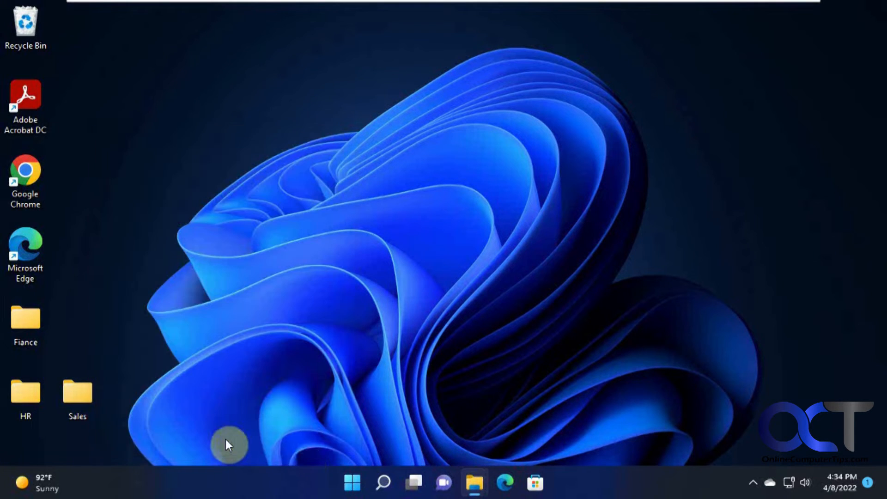
Pick the other user from the Start menu account list and sign in with its PIN
click(349, 478)
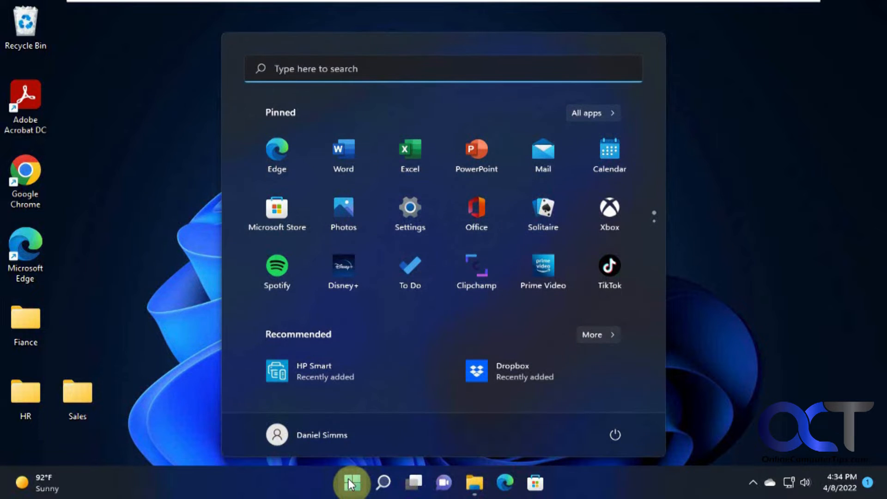
click(330, 439)
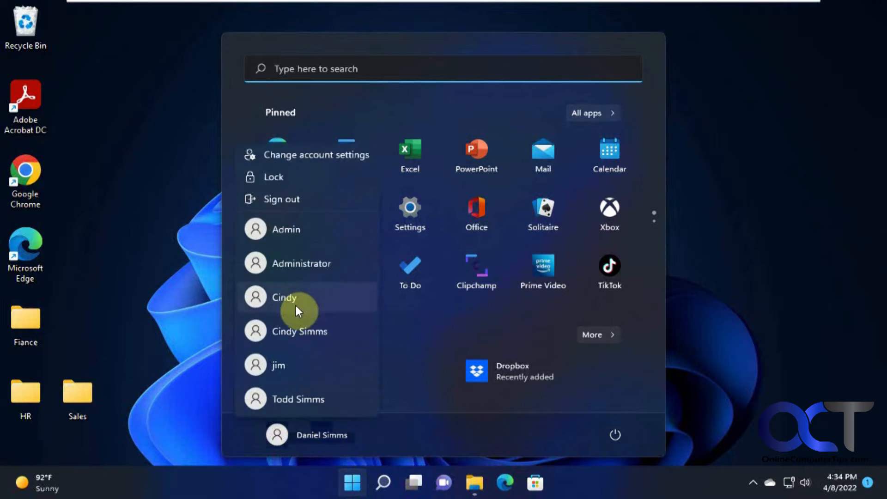
click(306, 333)
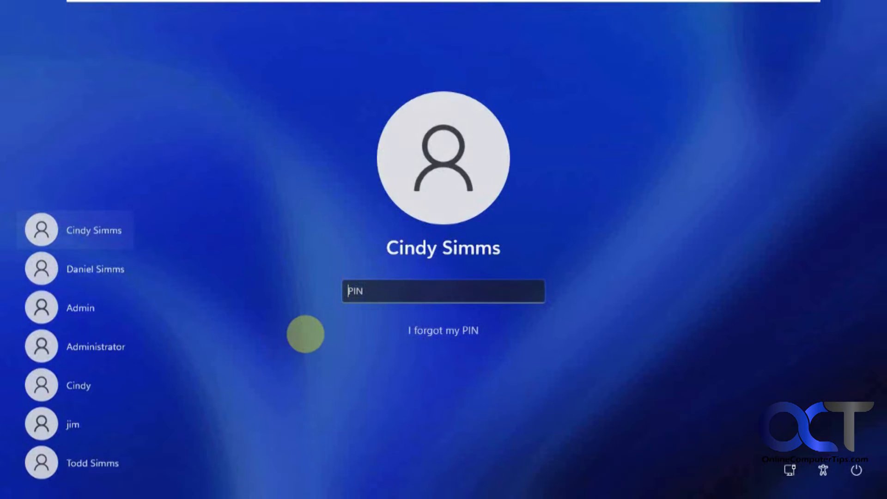
text(••••)
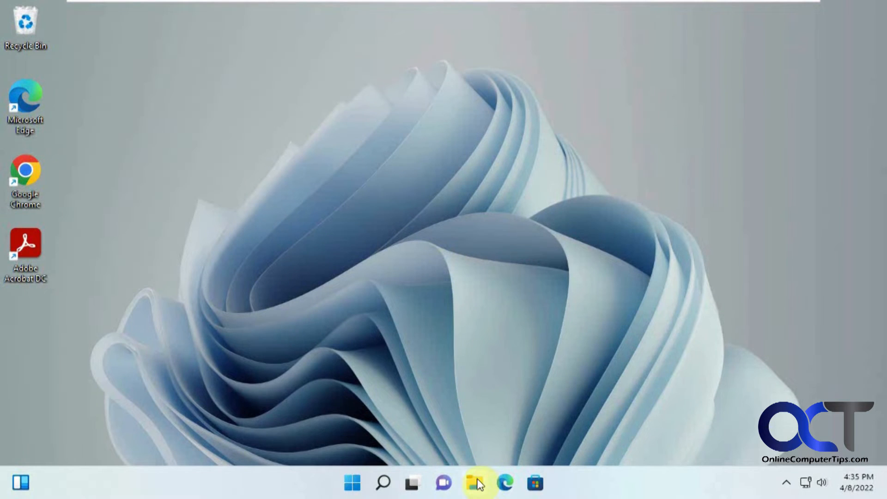
Open the Users folder on Local Disk (C:) in File Explorer
click(476, 483)
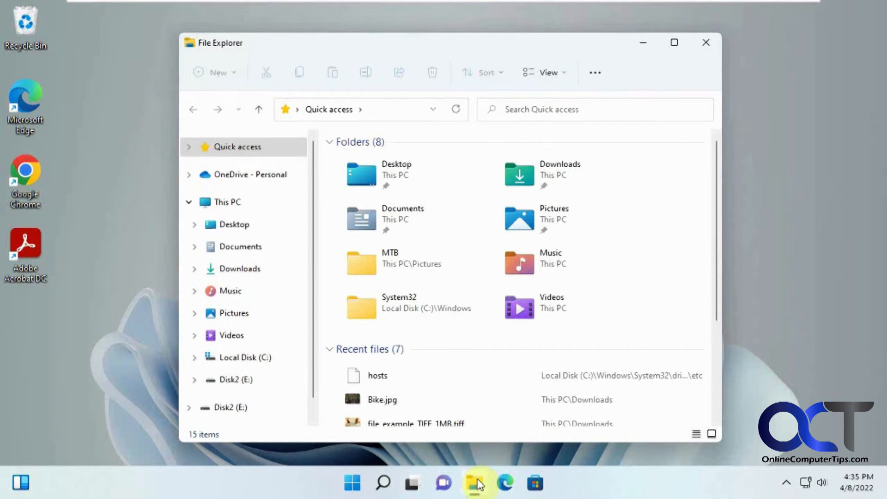
click(253, 363)
double_click(365, 353)
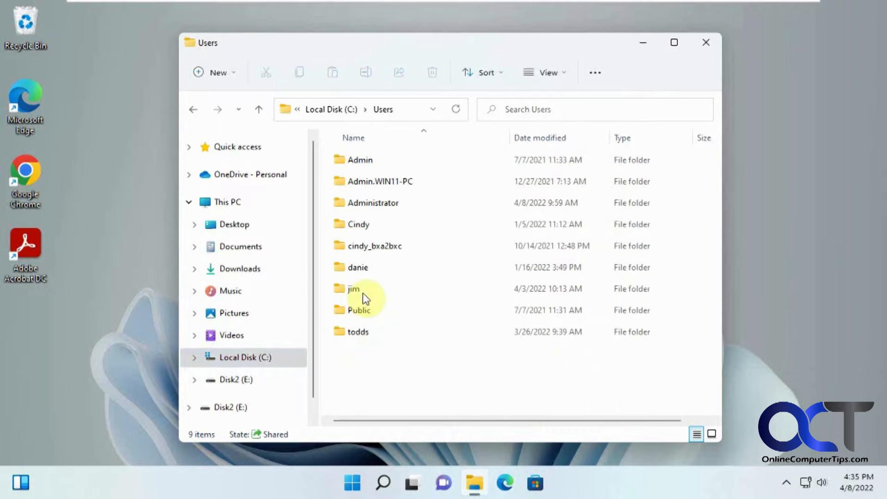
Try opening another user's profile folder, decline the administrator prompt, and close the window
double_click(361, 270)
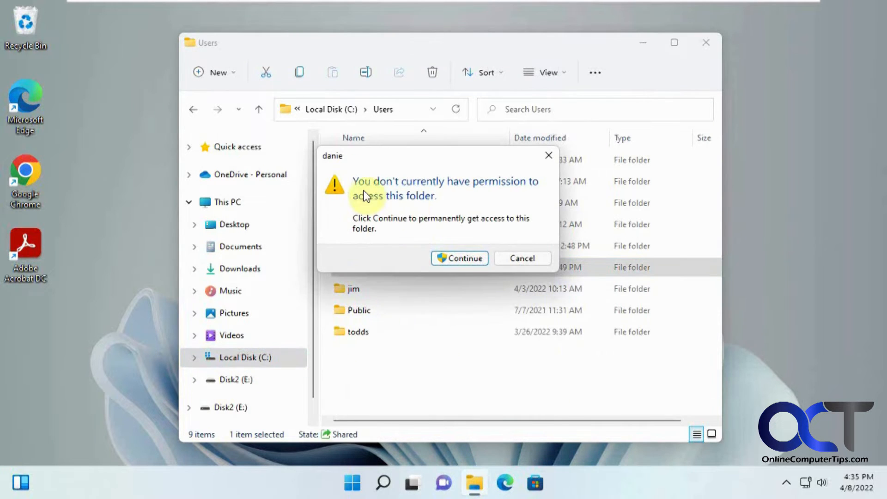
click(454, 256)
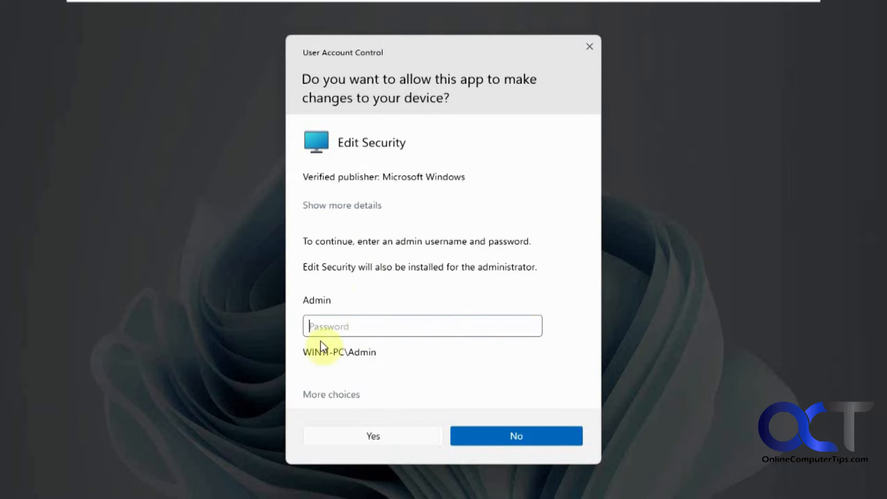
click(353, 395)
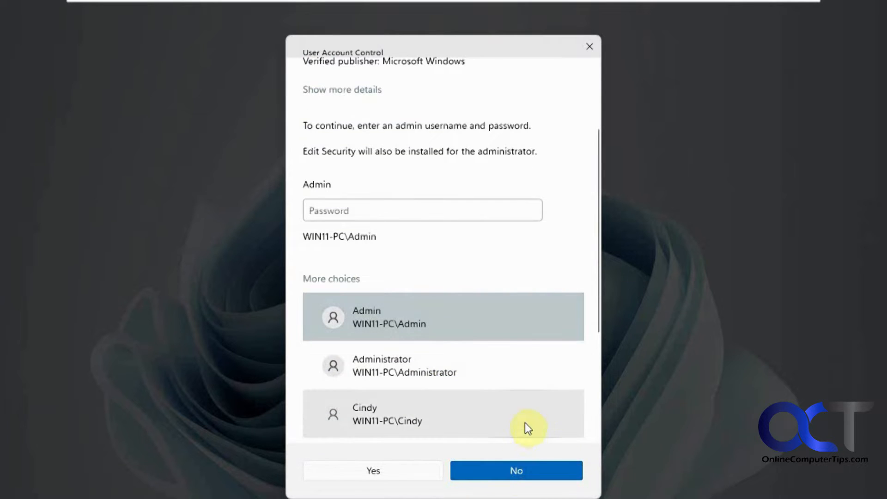
click(516, 466)
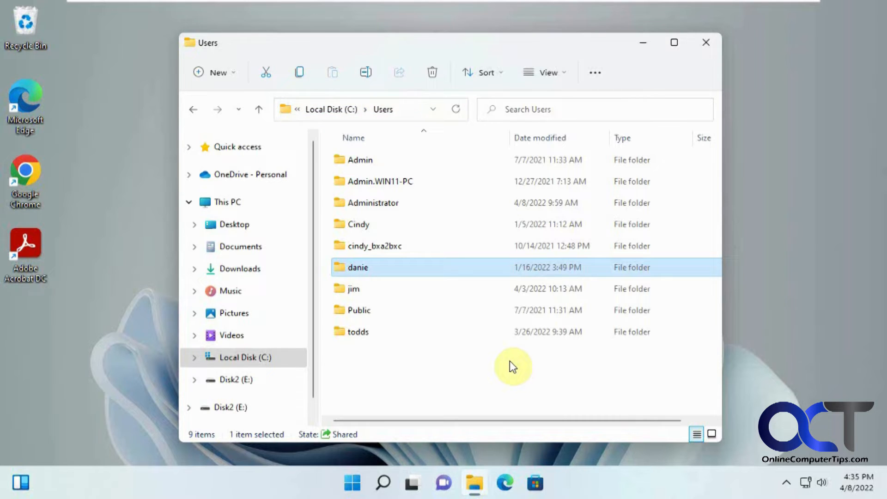
click(702, 43)
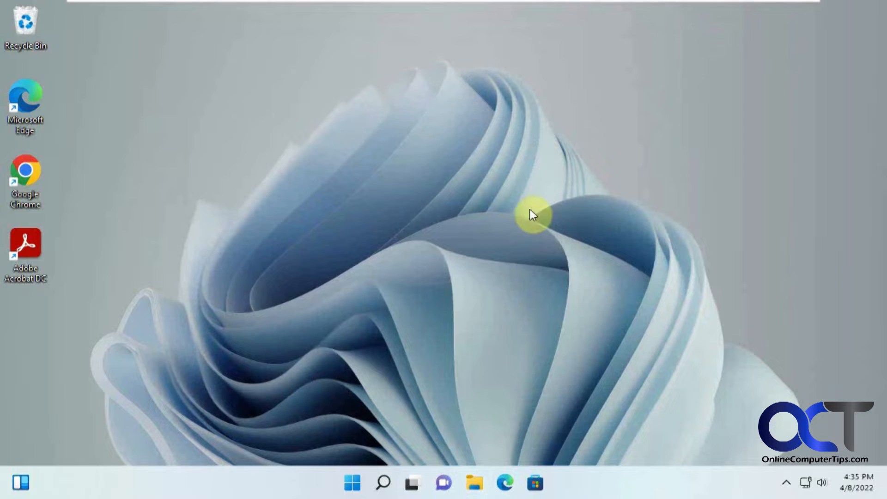
Switch back to the original signed-in account, enter its PIN, and dismiss the Start menu
click(350, 483)
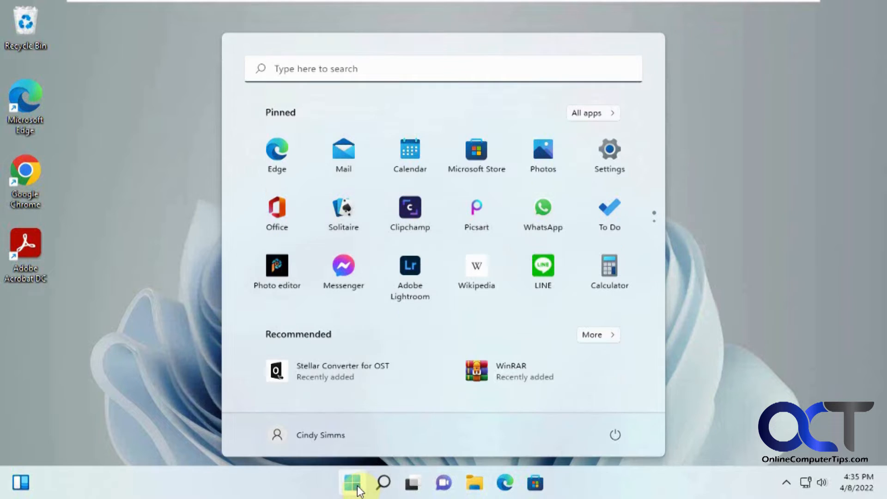
click(326, 436)
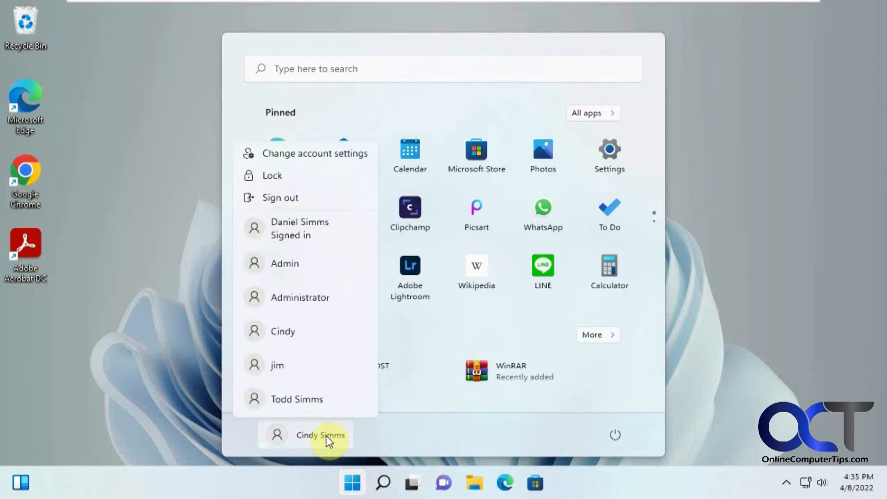
click(307, 233)
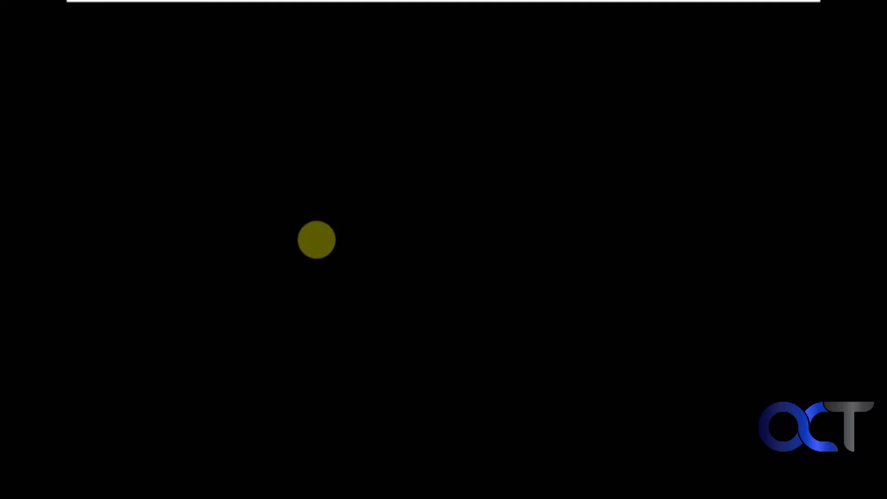
text(***)
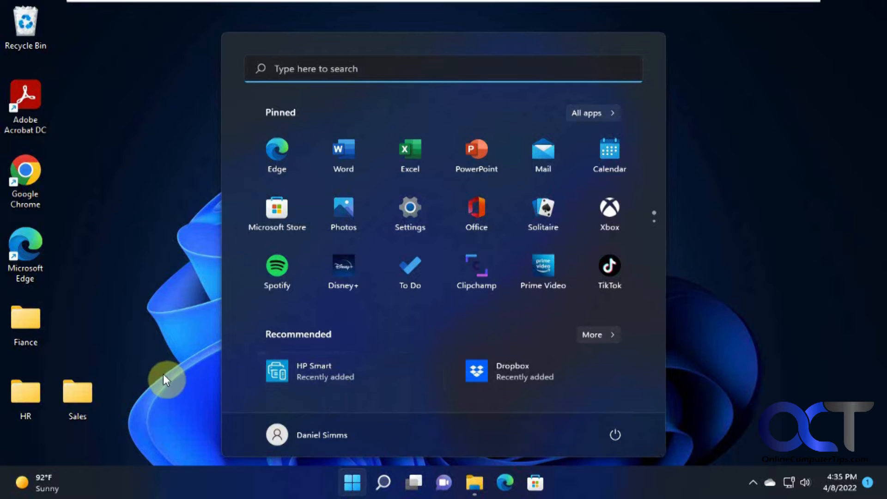
click(162, 375)
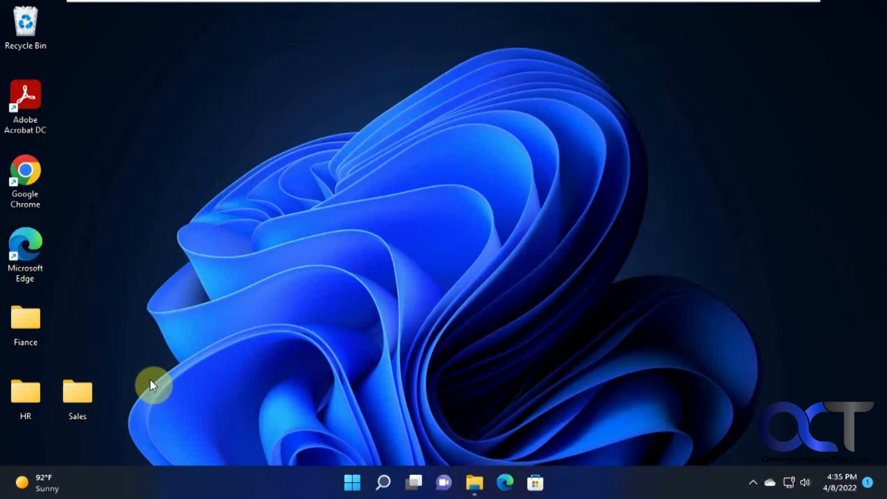
Add a new user to the Sales folder's permissions with default read access and close the dialogs
right_click(65, 391)
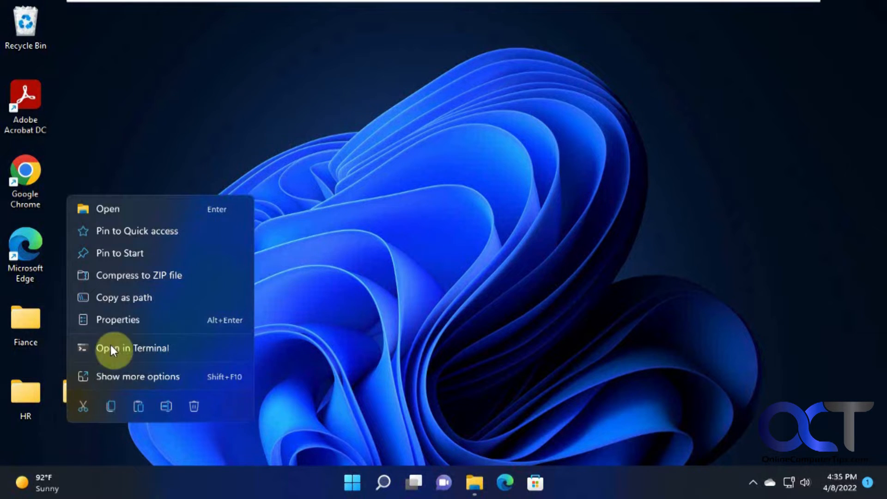
click(118, 320)
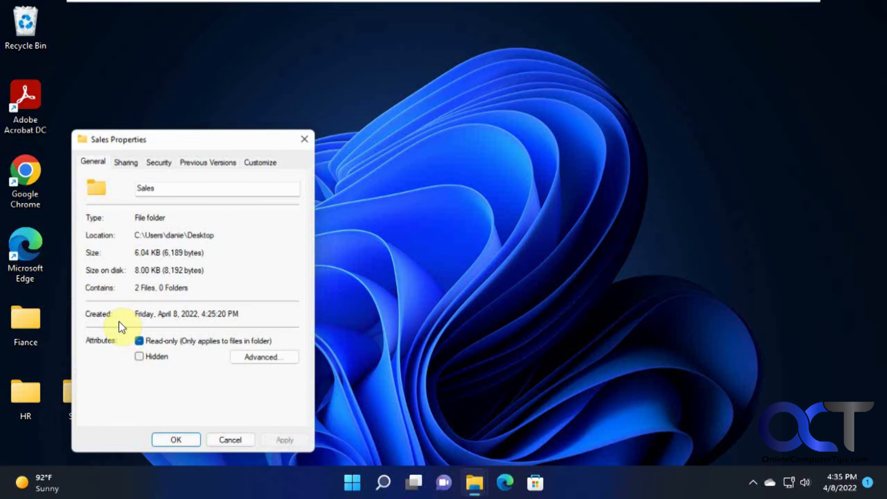
click(157, 160)
click(283, 271)
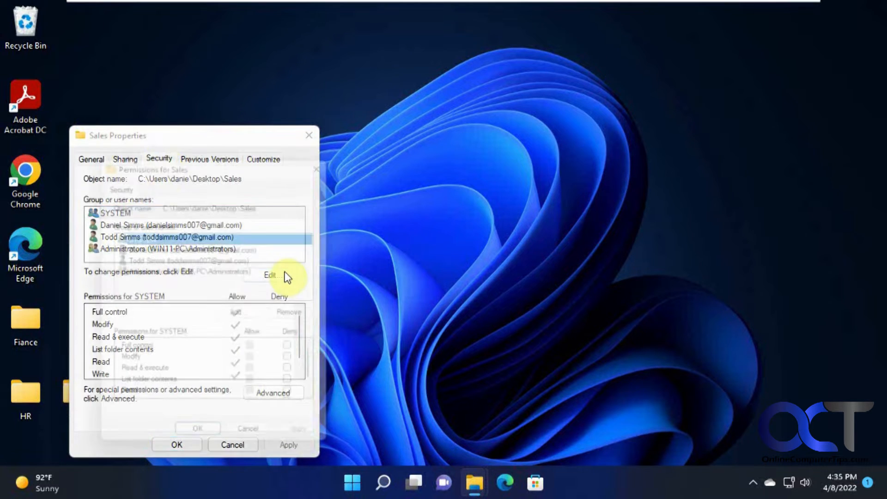
click(246, 316)
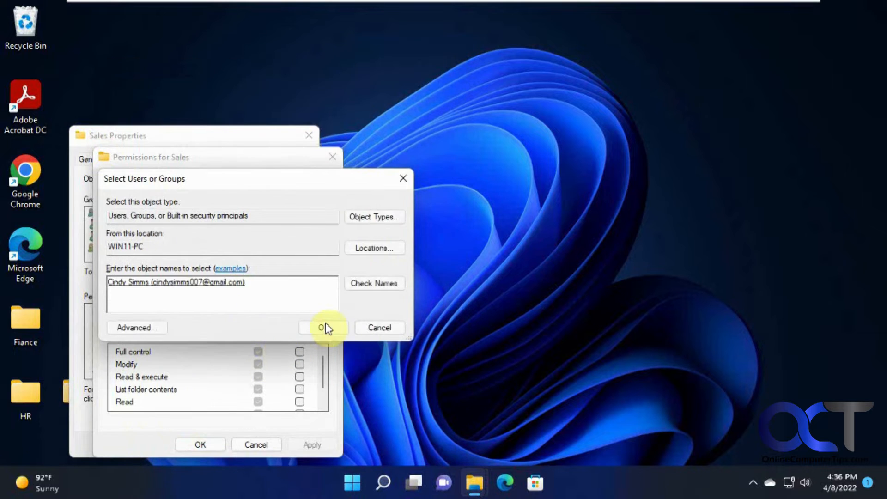
click(324, 326)
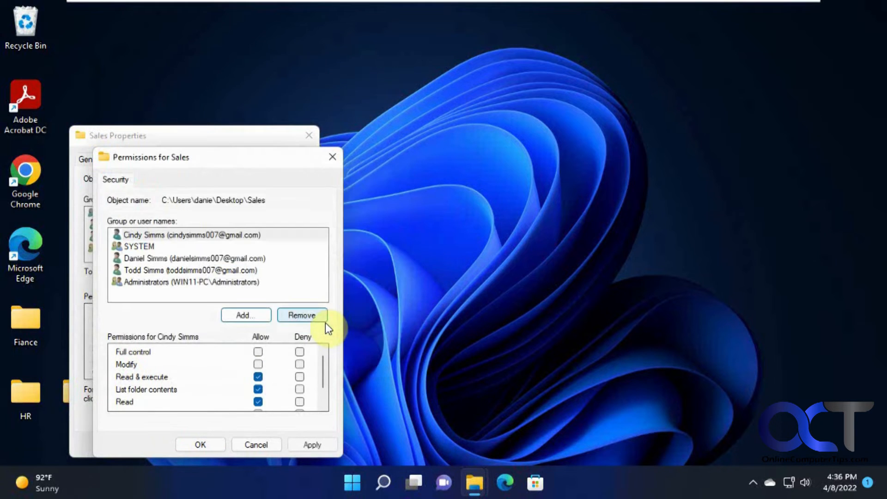
click(201, 445)
click(194, 441)
click(349, 484)
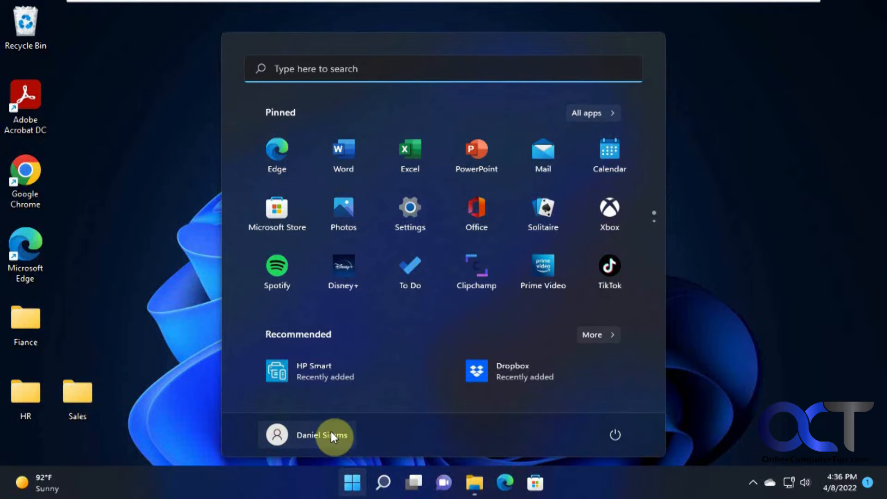
Switch back to the first account and try opening another user's folder in C:\Users, dismissing the denial
click(331, 432)
click(323, 245)
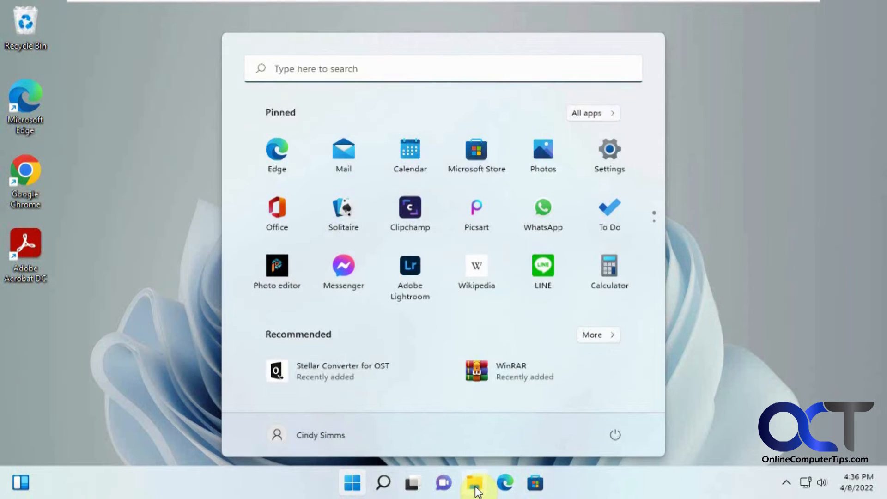
click(475, 482)
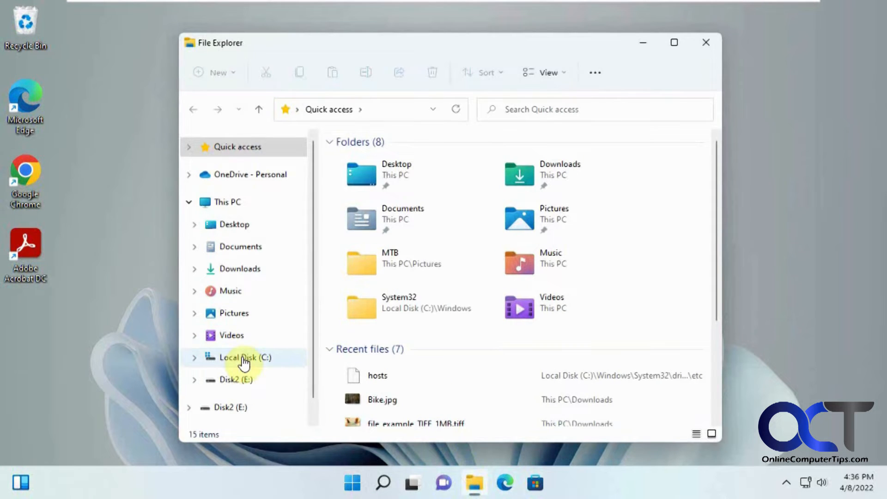
click(275, 355)
double_click(365, 352)
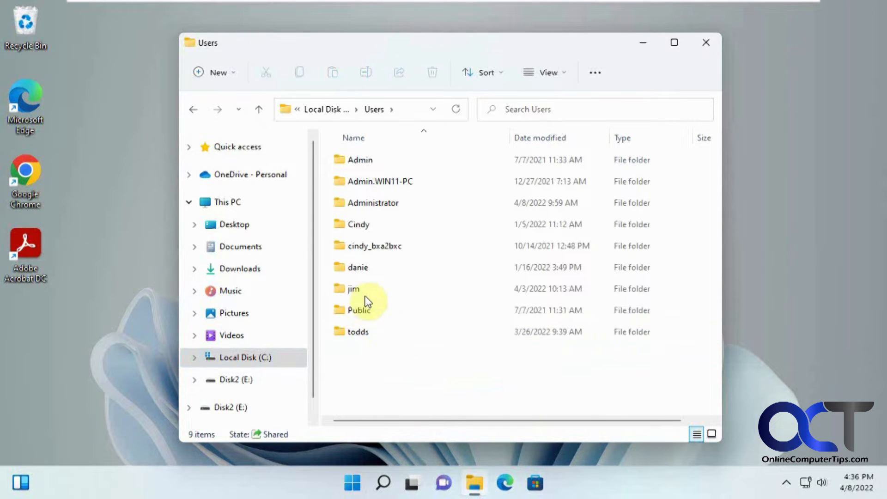
double_click(365, 268)
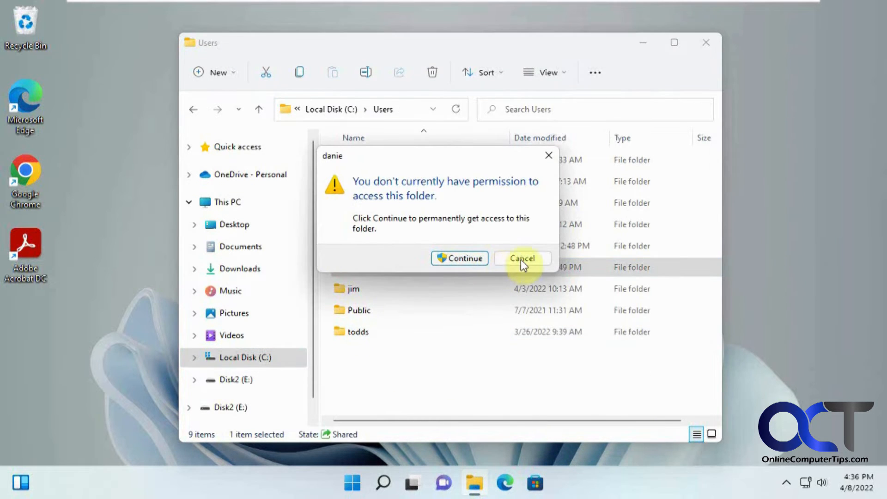
click(524, 262)
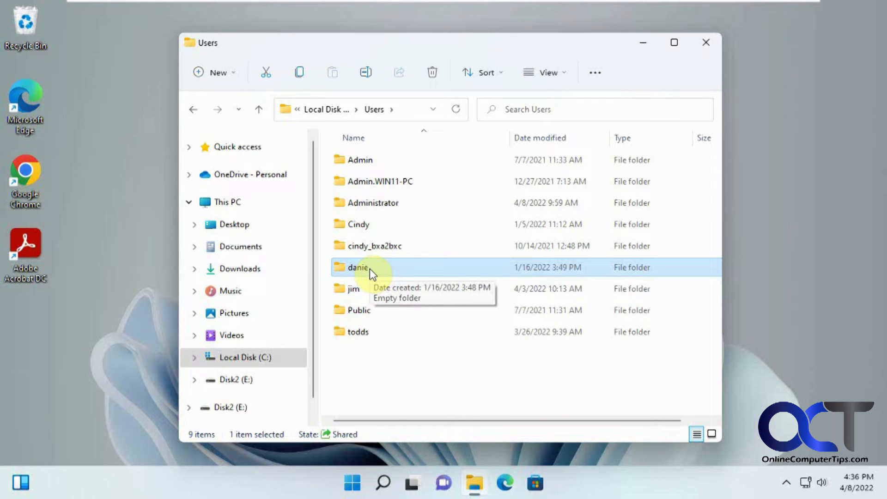
Switch to a third user account from the Start menu and sign in with its PIN
click(353, 485)
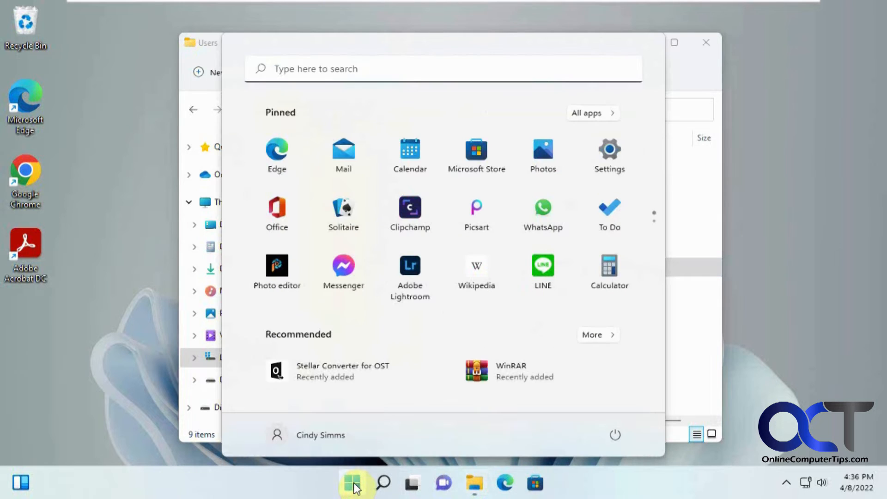
click(335, 440)
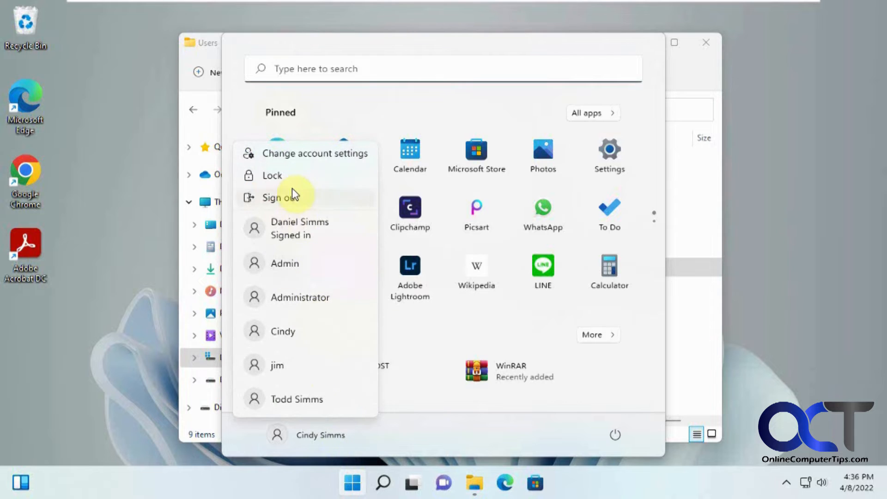
click(304, 401)
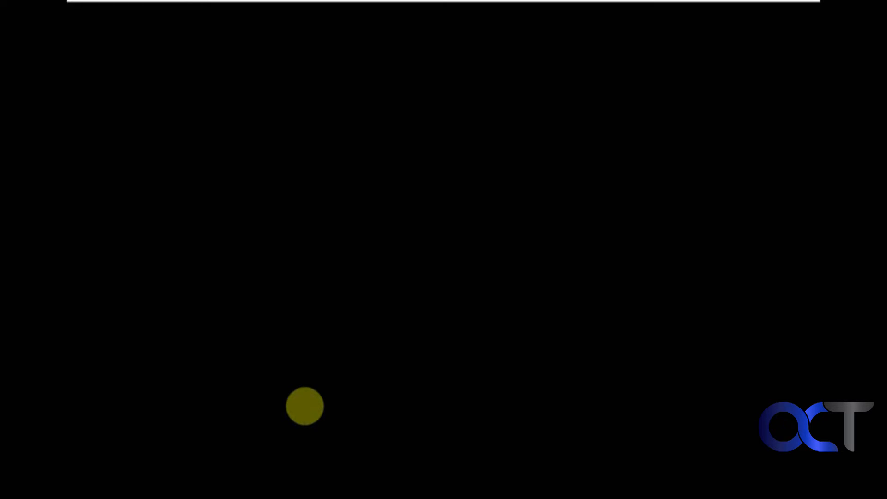
text(••••)
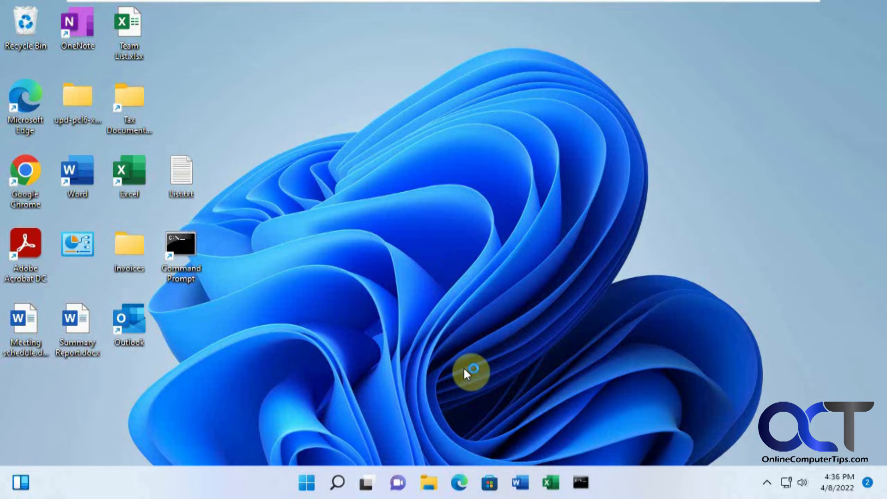
Browse This PC > Local Disk (C:) > Users and open the other user's profile folder
click(430, 480)
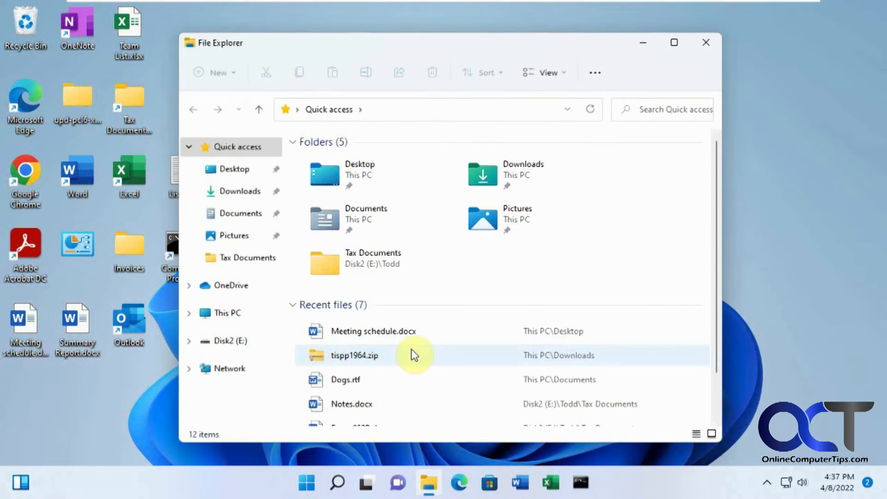
click(233, 314)
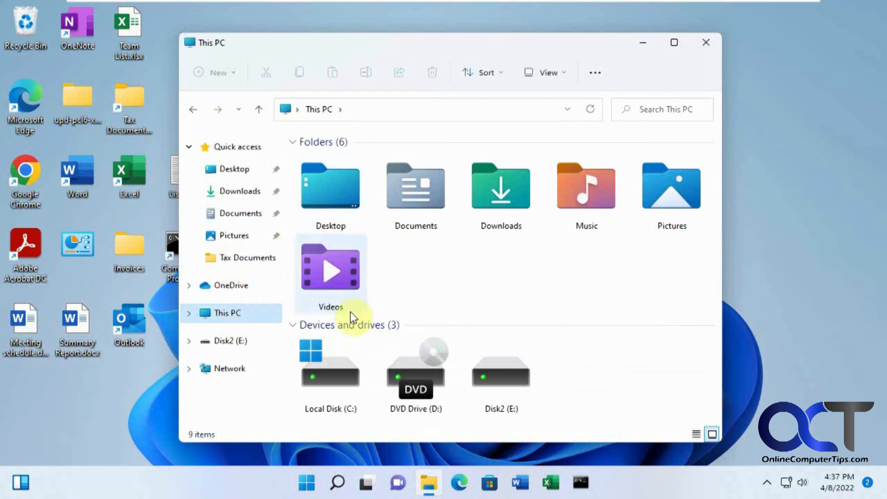
click(329, 370)
double_click(329, 370)
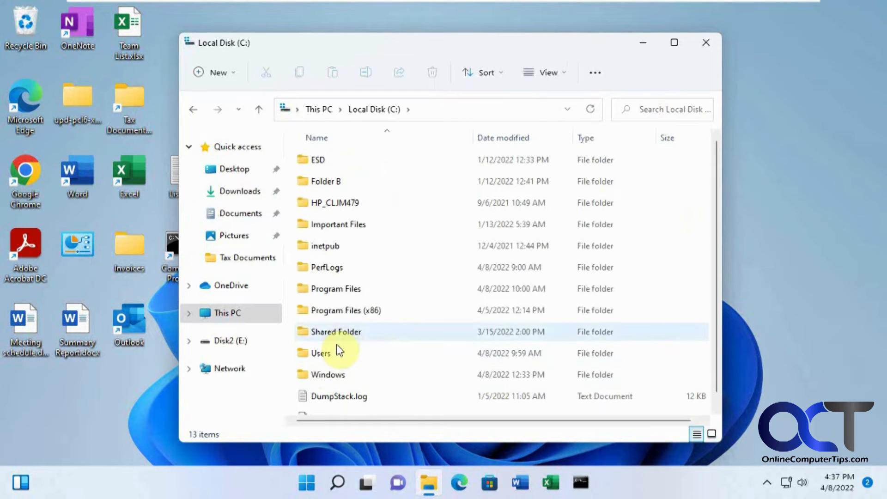
double_click(331, 350)
double_click(327, 268)
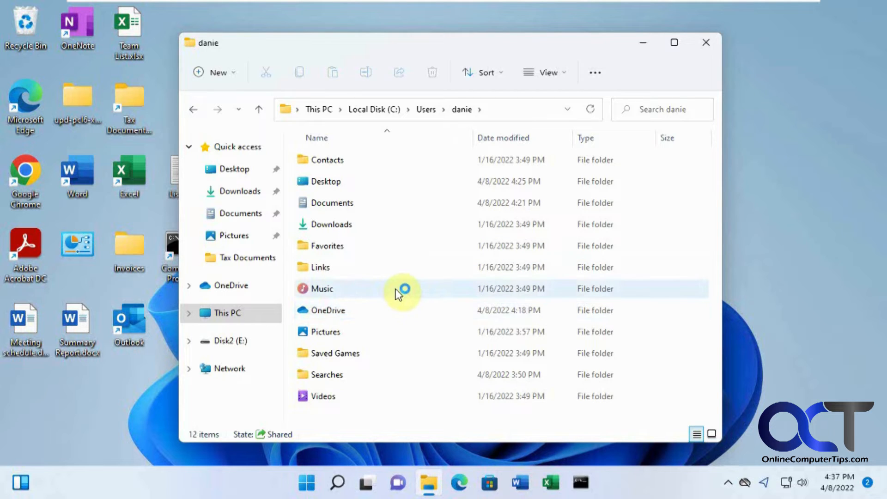
mouse_move(396, 293)
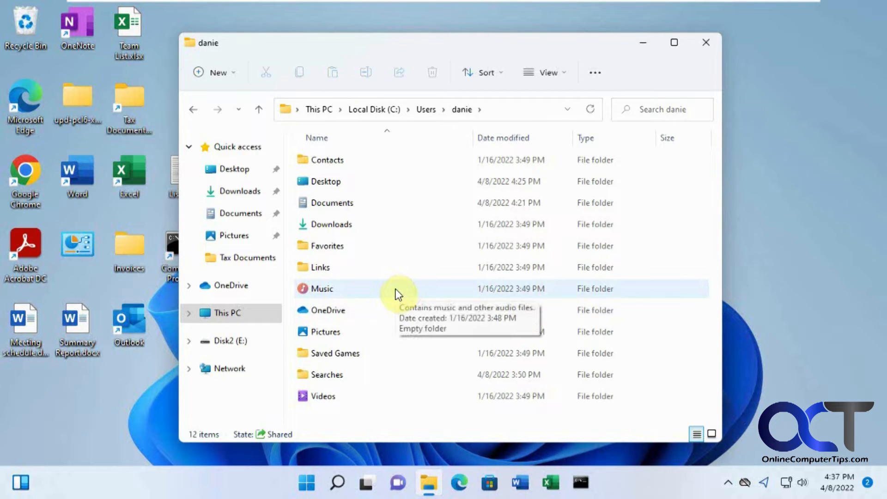
Open the profile's Desktop folder, confirm Sales opens, and return to Desktop
click(337, 182)
double_click(336, 182)
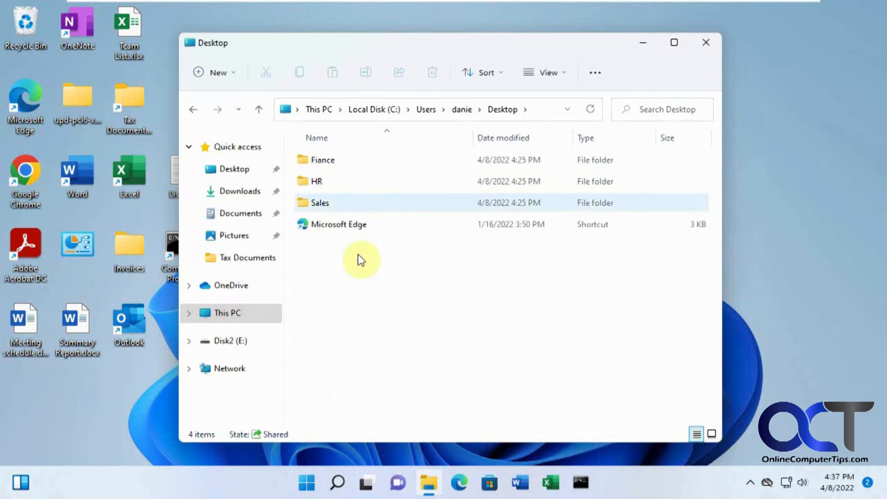
double_click(334, 203)
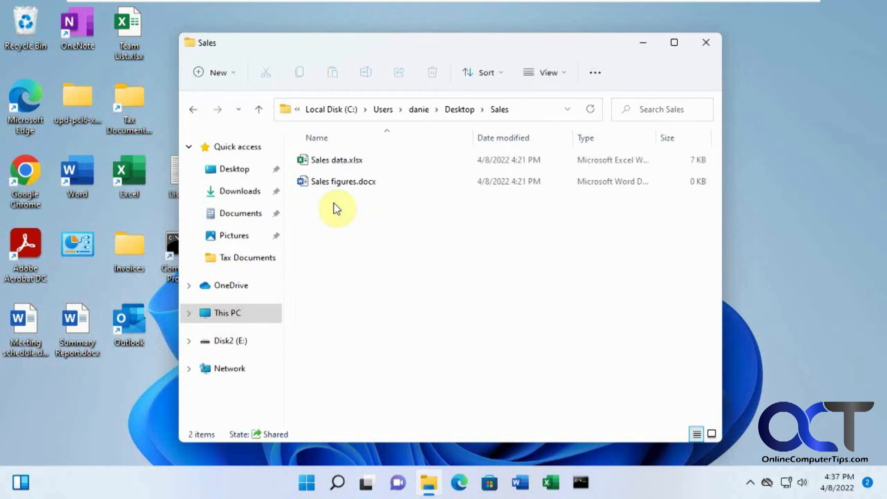
click(193, 111)
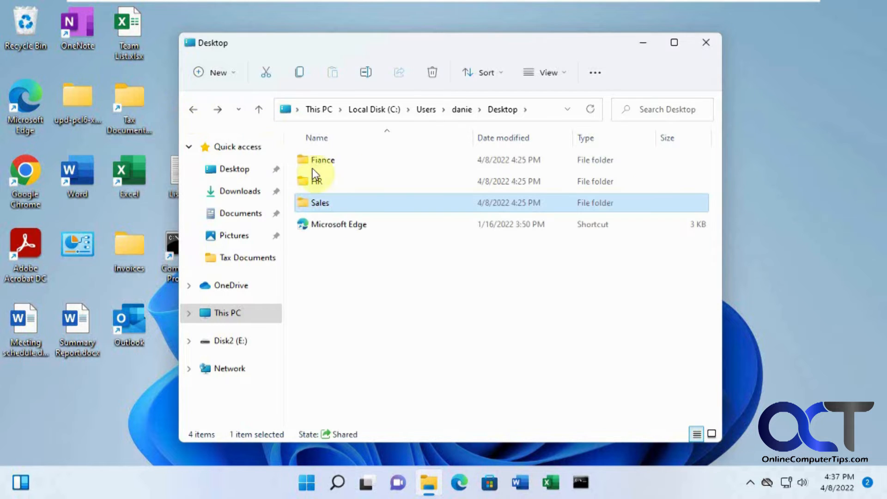
Attempt to open Fiance and HR, closing each access-denied message
double_click(341, 166)
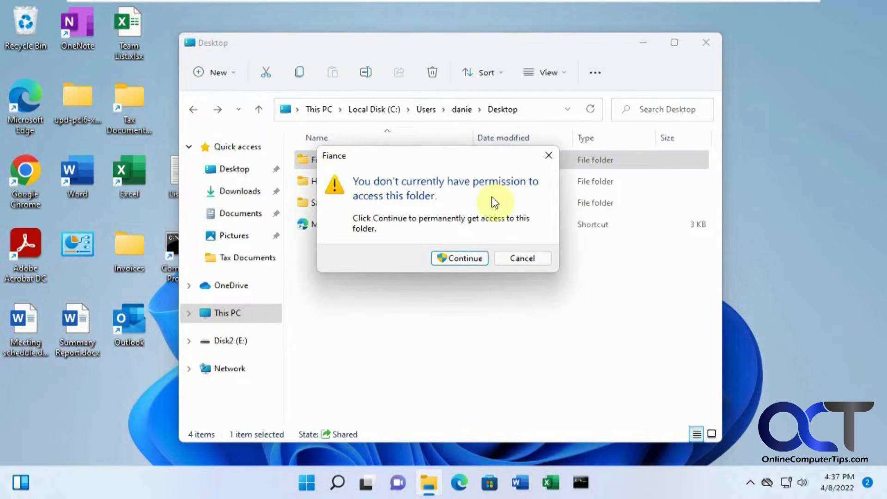
click(466, 259)
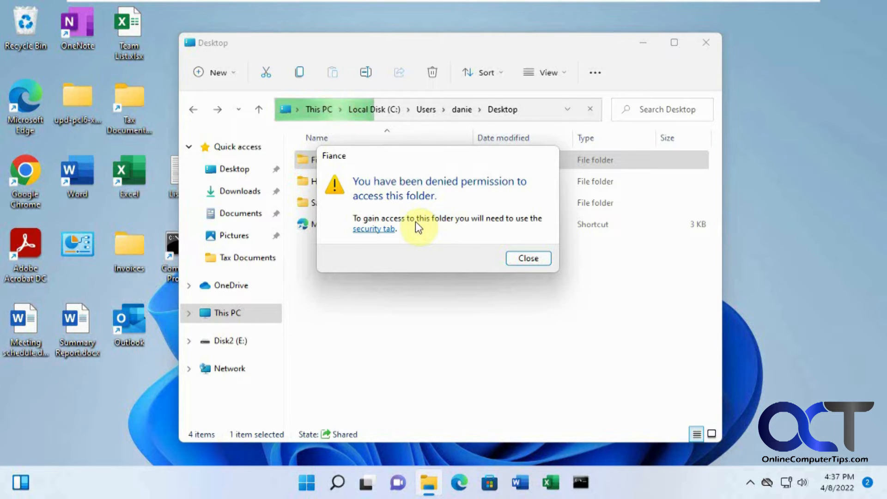
click(523, 258)
click(331, 185)
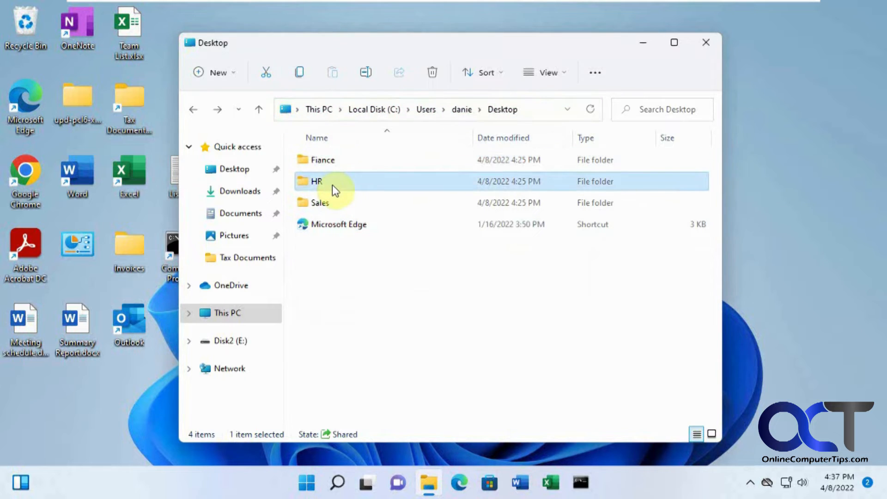
double_click(332, 185)
click(448, 258)
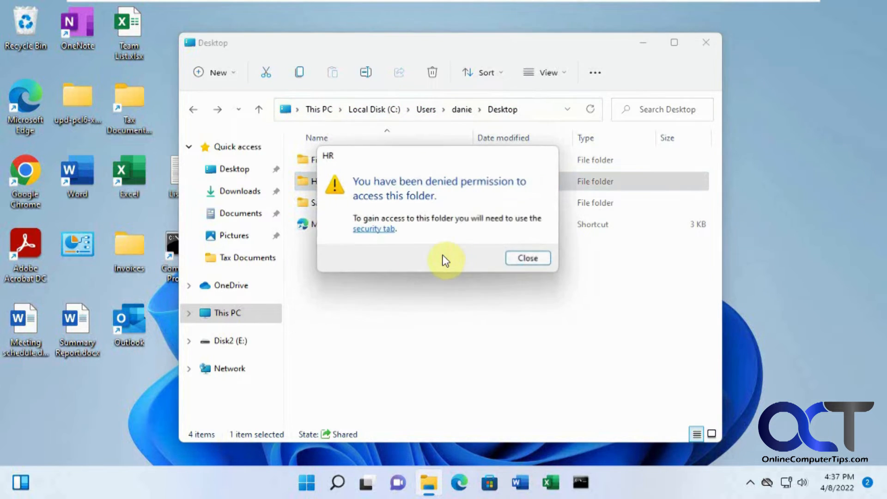
click(526, 257)
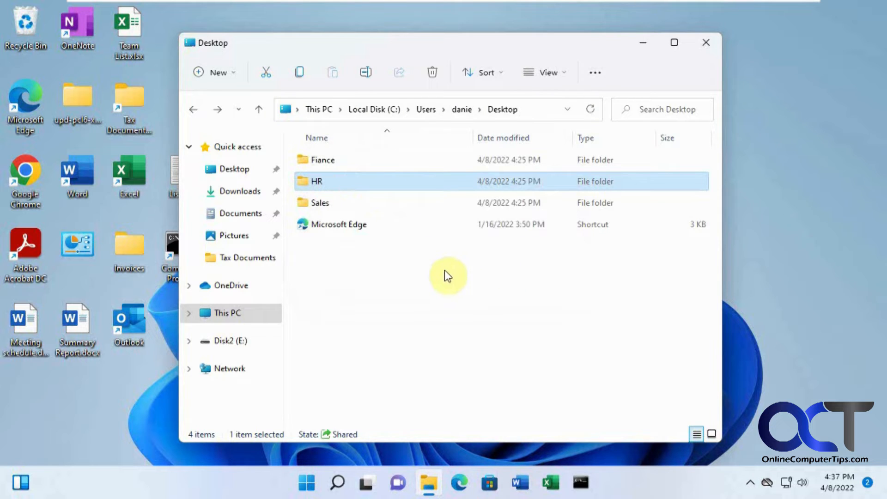
click(330, 162)
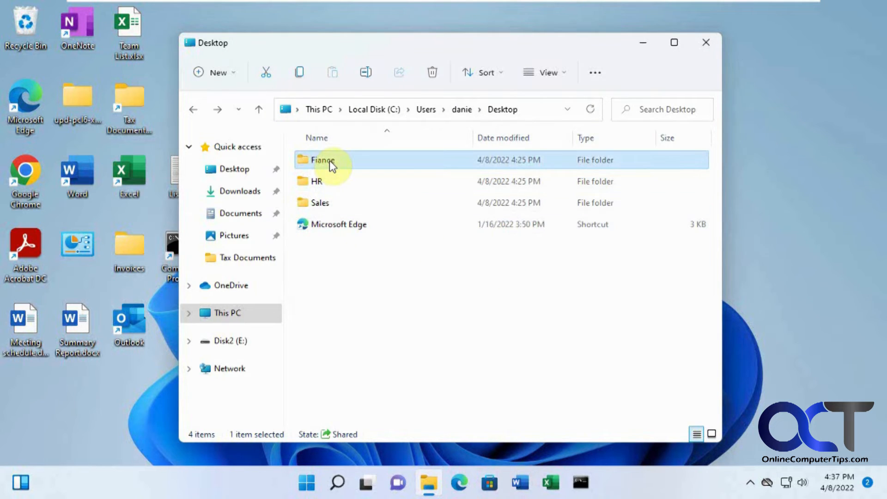
In Fiance's advanced security settings, change the owner to the todds account
right_click(329, 159)
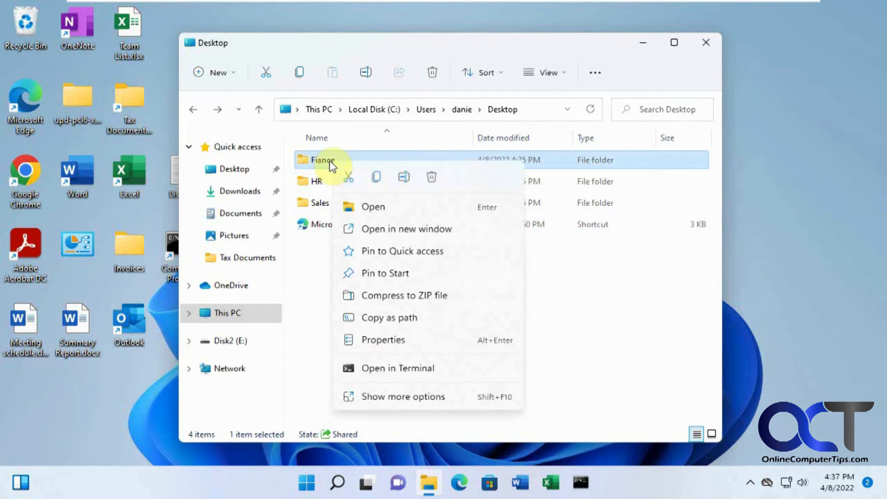
click(397, 343)
click(425, 160)
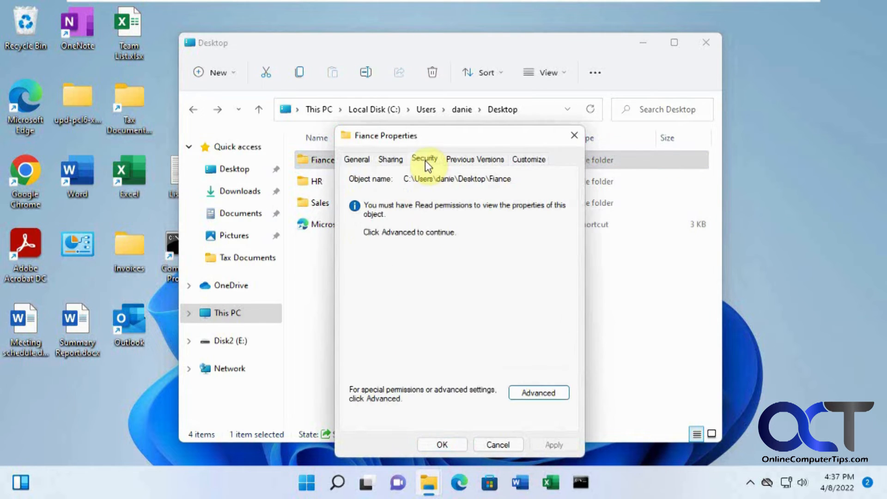
click(535, 393)
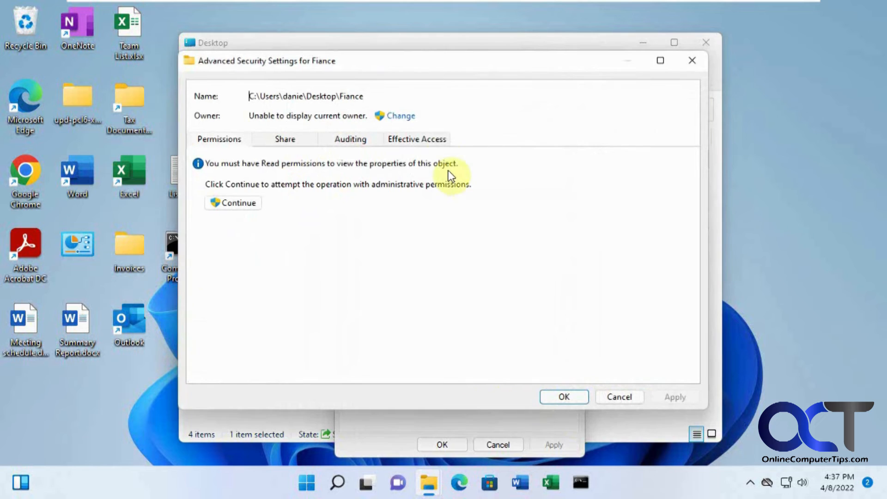
click(398, 117)
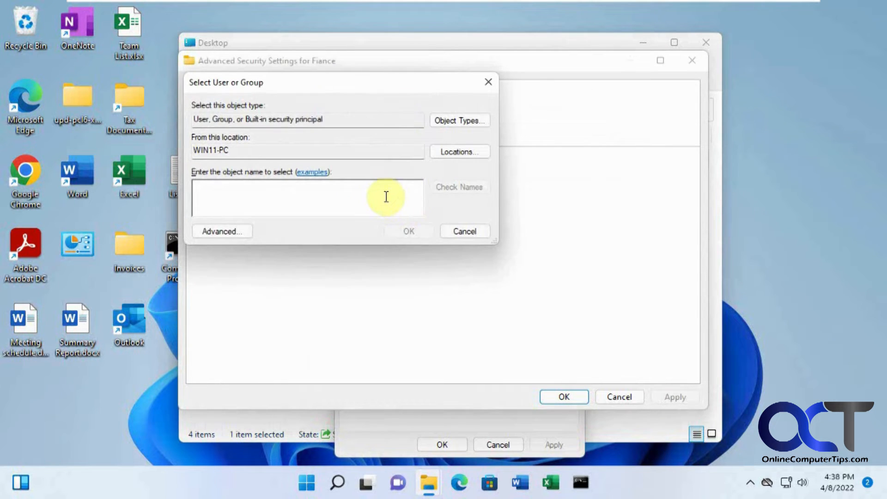
text(todds)
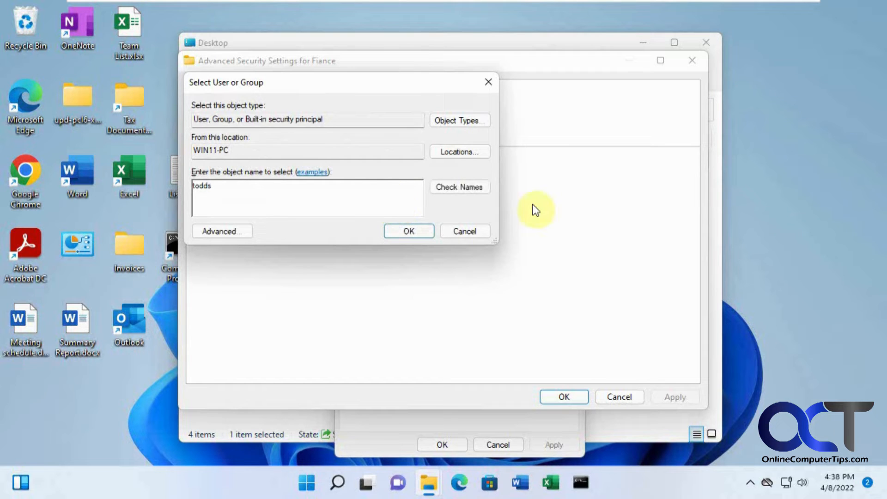
click(453, 186)
click(411, 231)
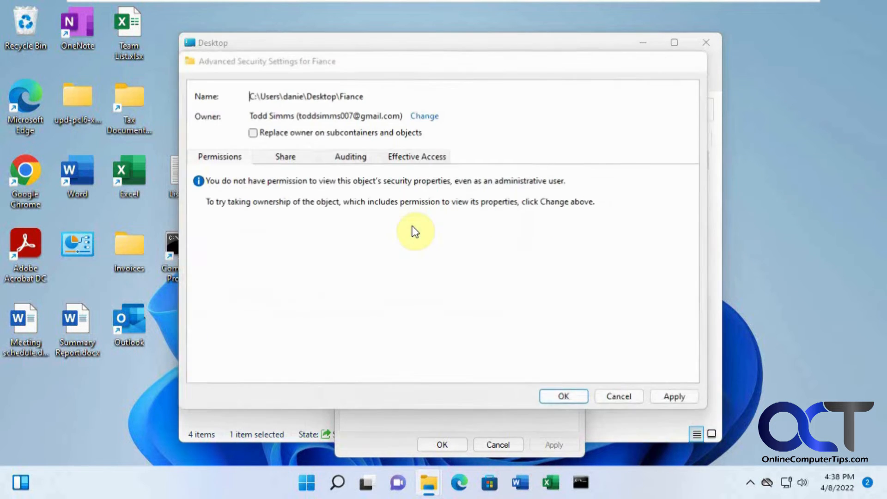
Replace the owner on subfolders and files, apply with full control, and close the dialogs
click(305, 136)
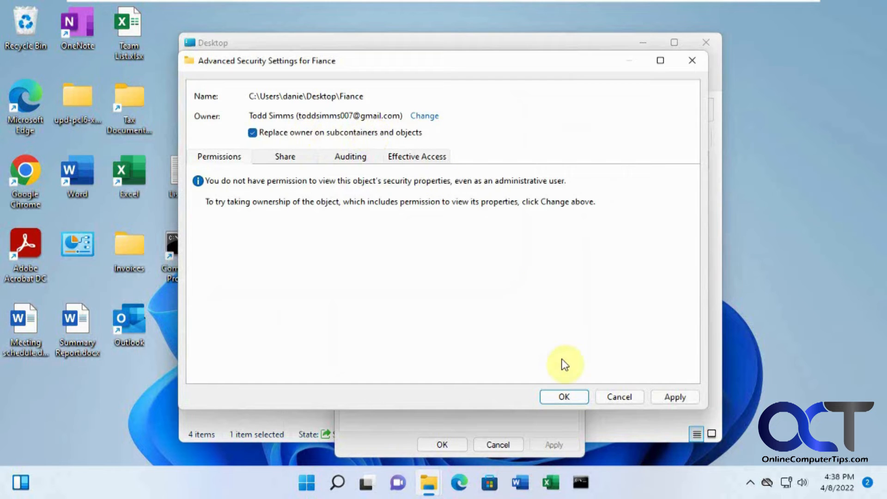
click(665, 397)
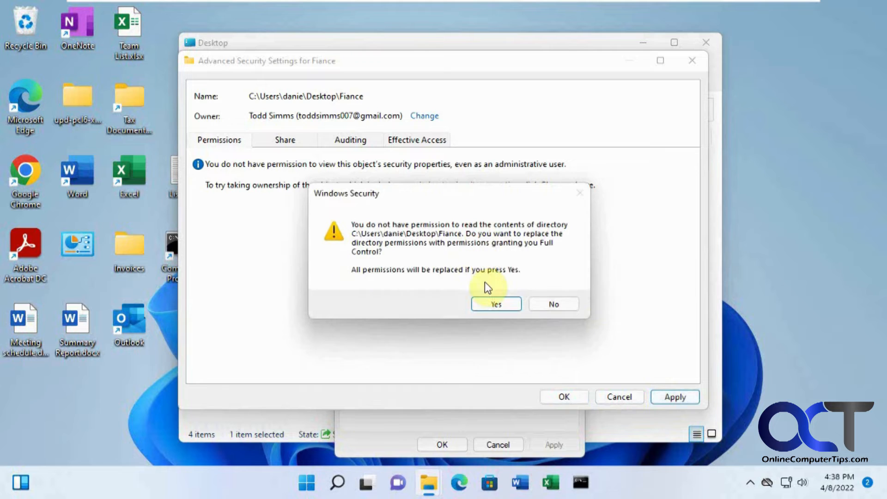
click(486, 303)
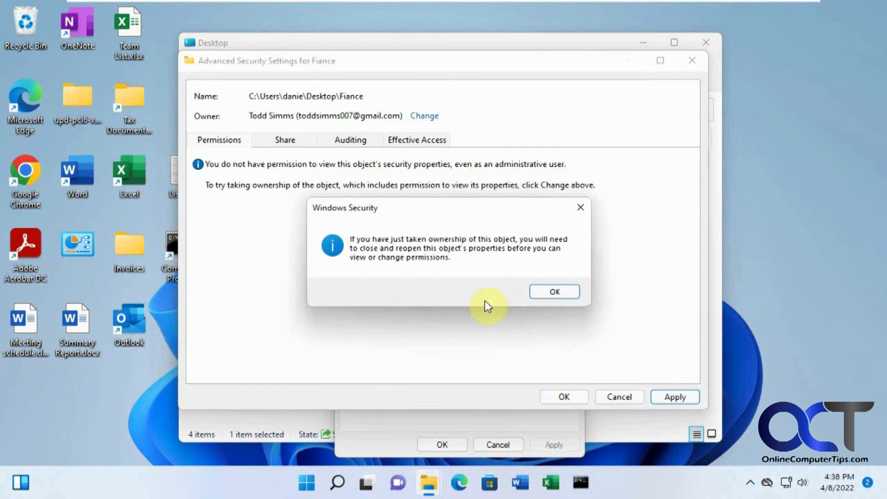
click(546, 292)
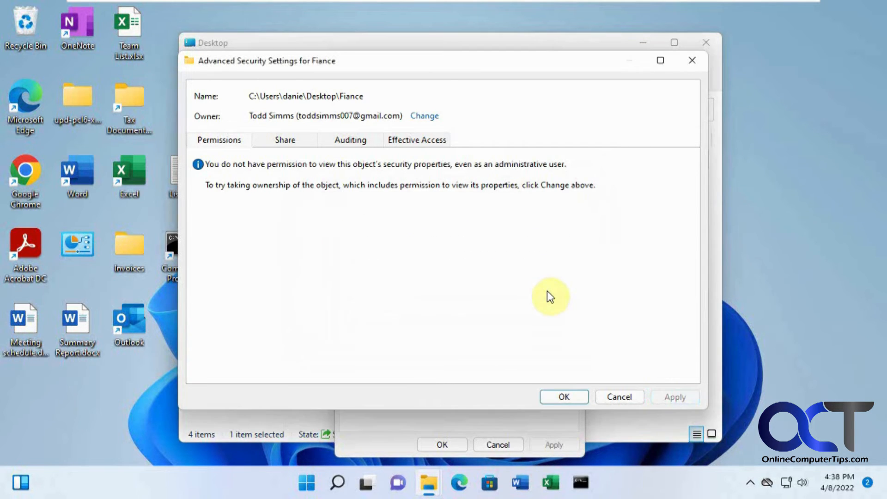
click(558, 394)
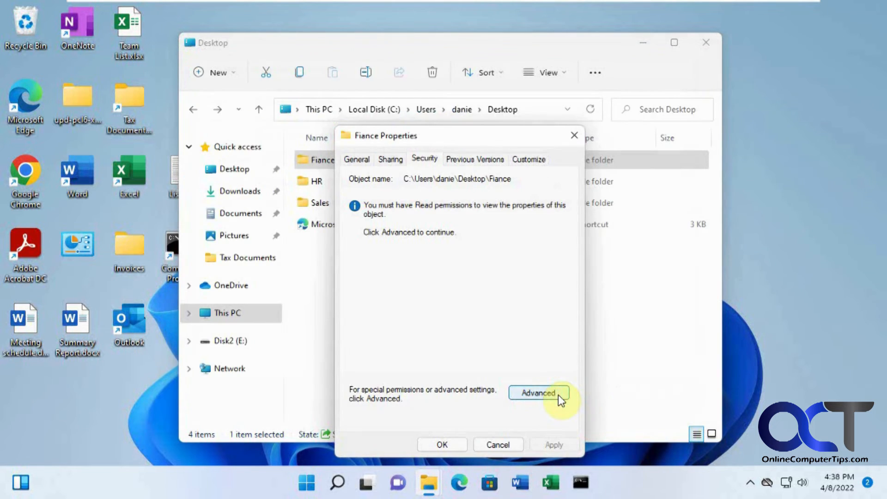
click(447, 445)
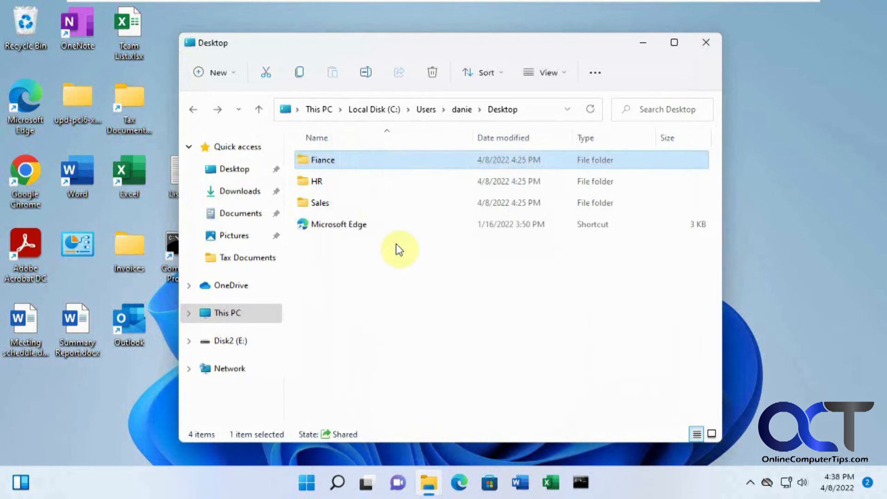
Reopen Fiance's properties to verify its updated security permissions, then close them
right_click(339, 168)
click(389, 342)
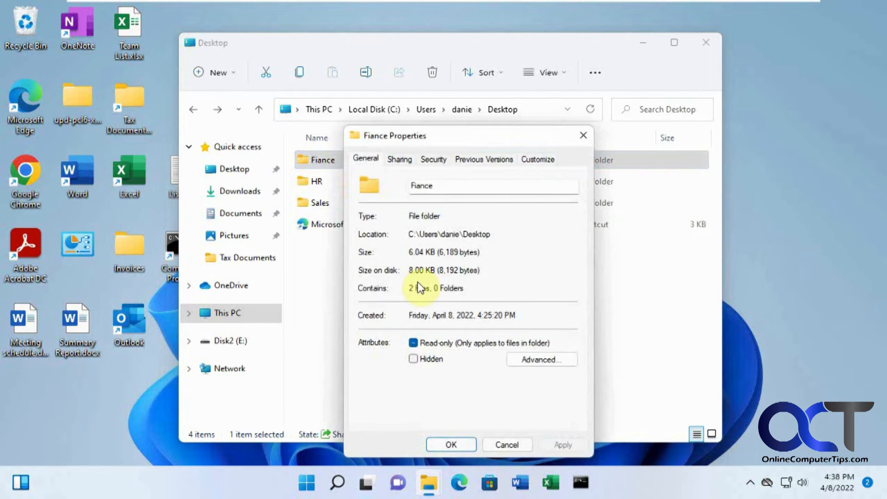
click(439, 159)
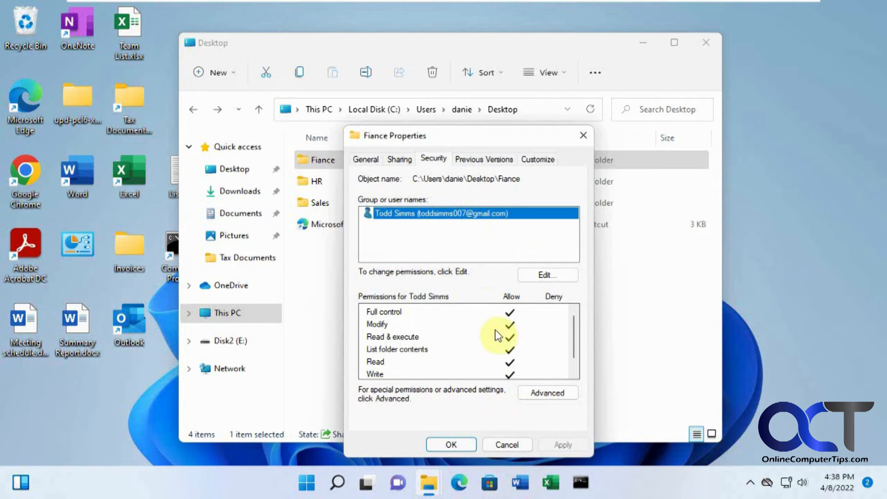
click(455, 444)
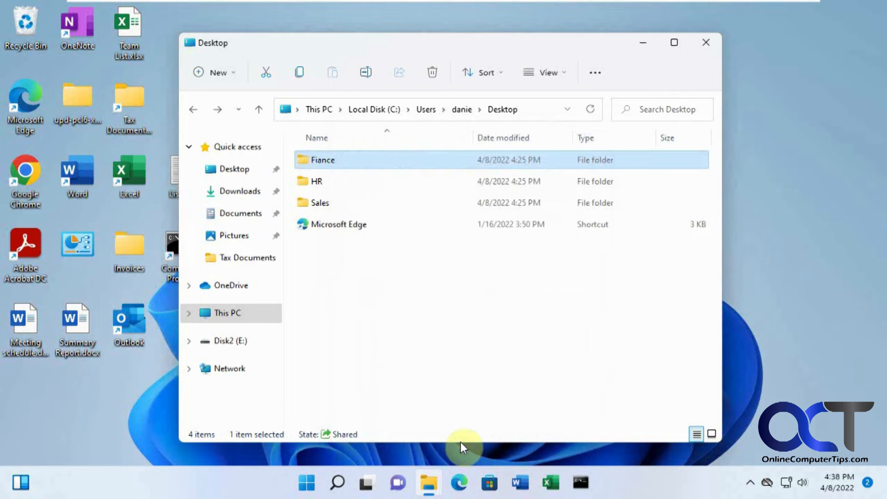
Switch to the other signed-in user account and sign in with its PIN
click(304, 486)
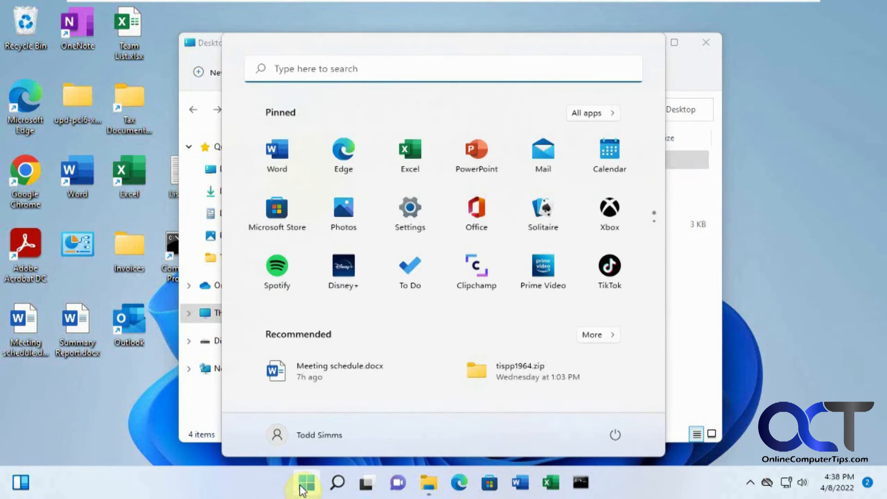
click(314, 442)
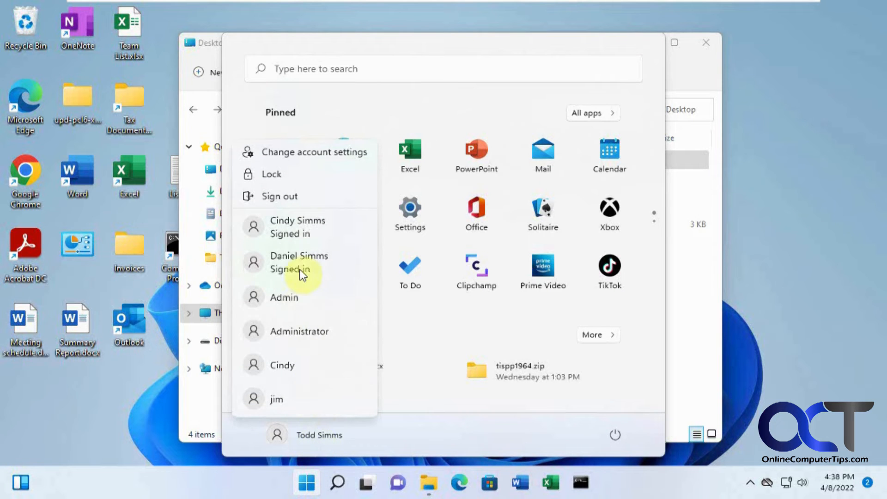
click(311, 274)
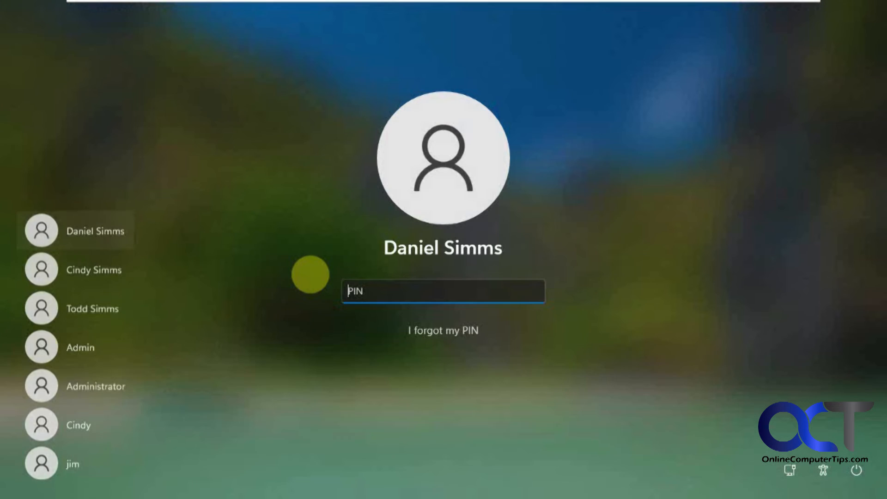
text(1234)
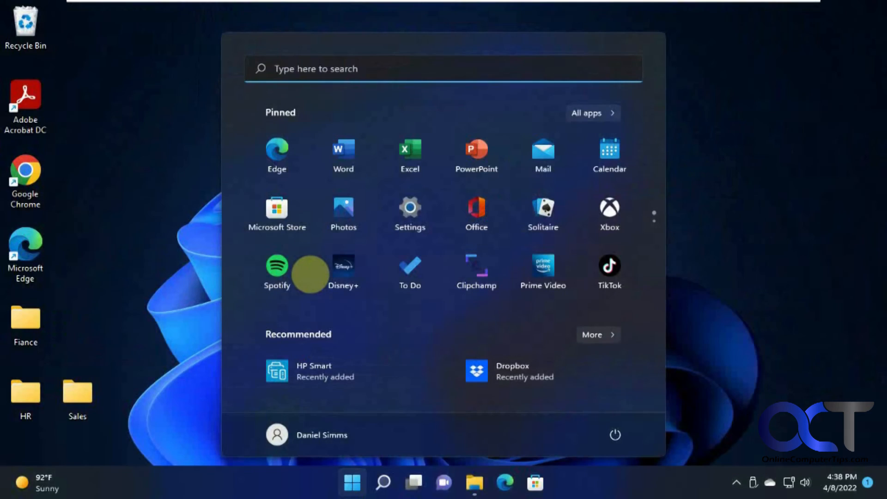
click(760, 195)
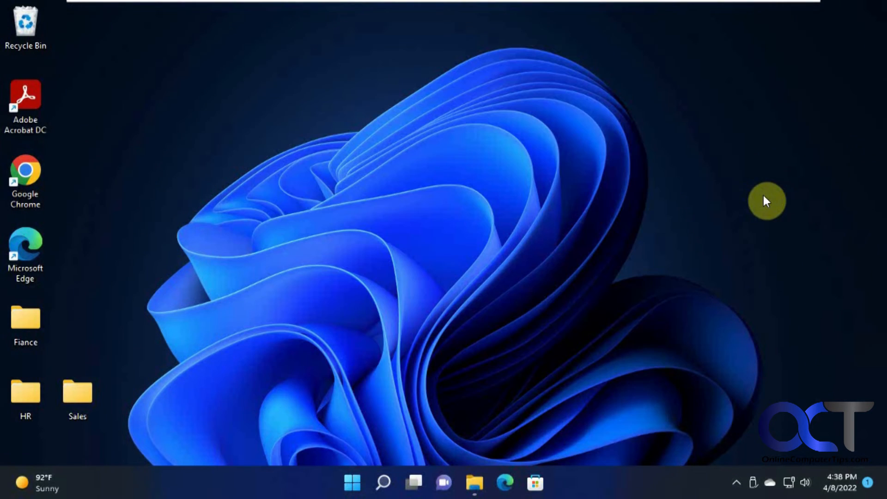
Try opening the Fiance folder as this user and dismiss the access-denied message
double_click(41, 326)
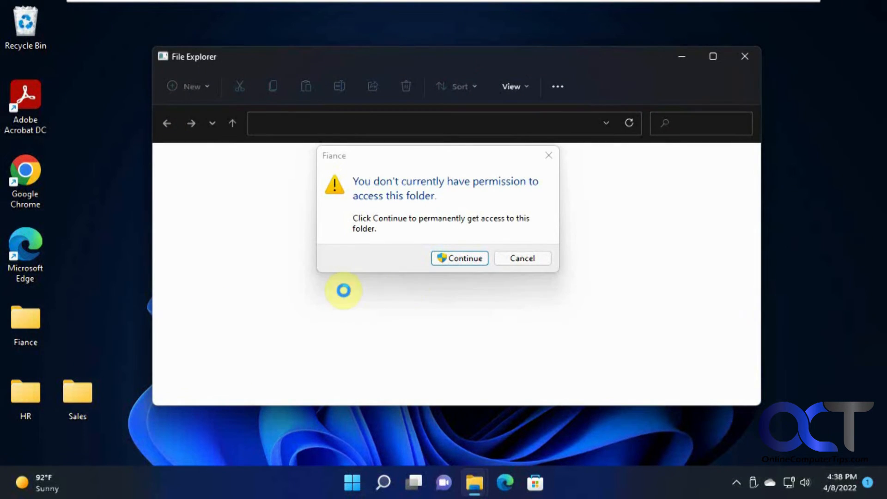
click(465, 262)
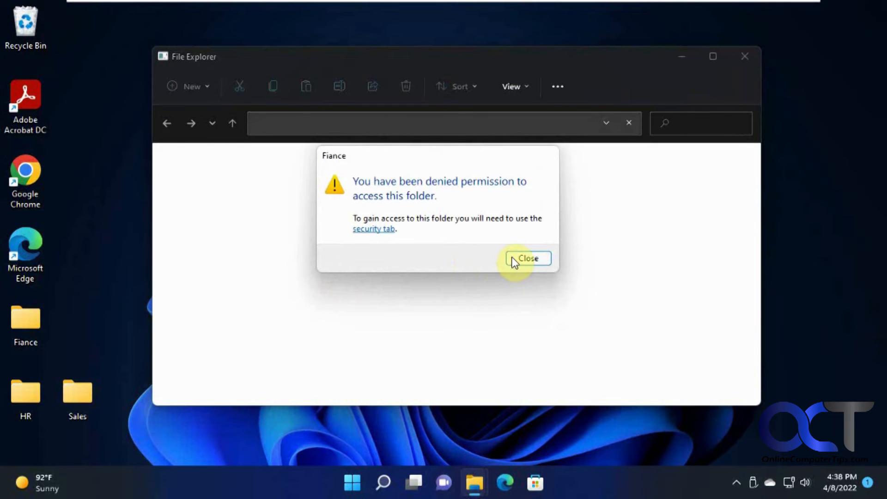
click(519, 260)
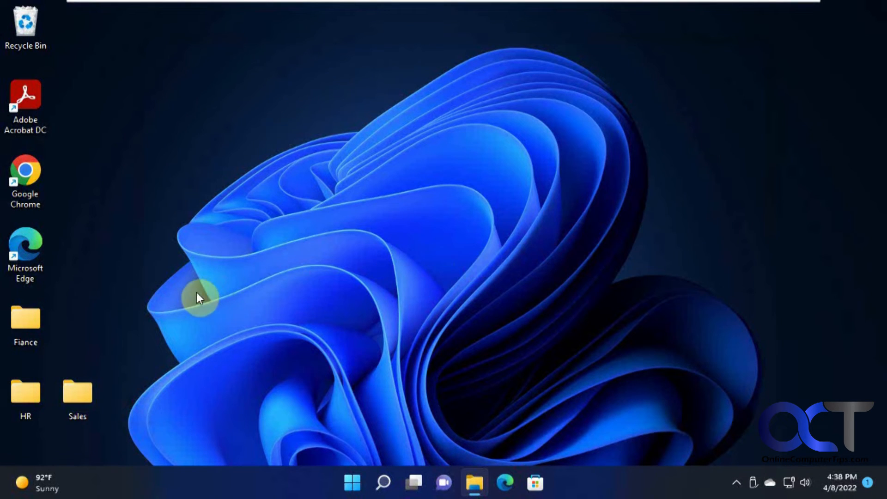
Switch to the folder owner's account, sign in with its PIN, and open File Explorer
click(360, 476)
click(345, 437)
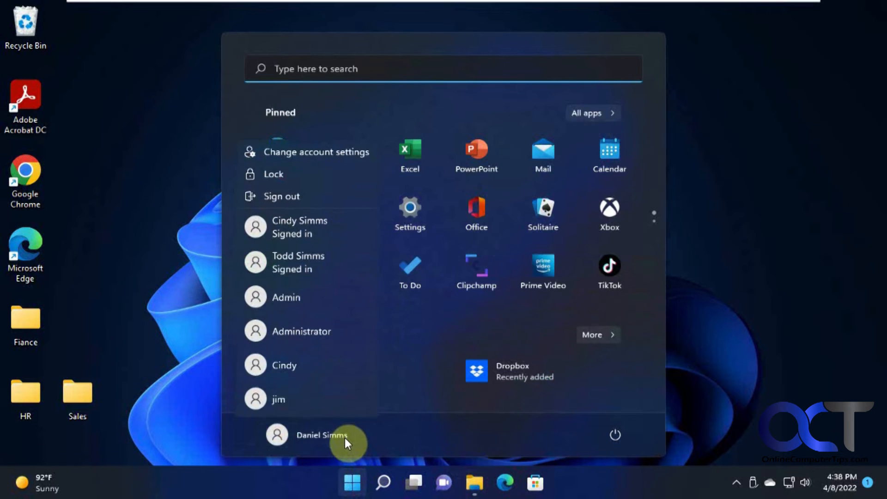
click(318, 264)
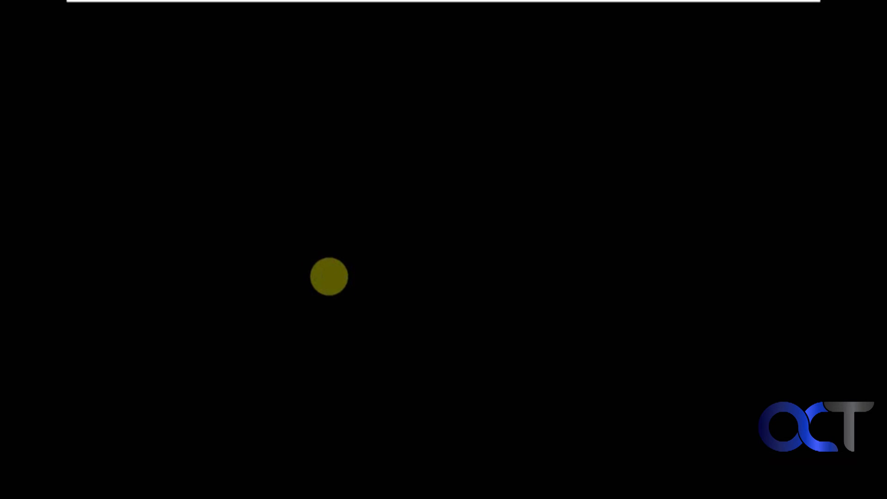
text(1234)
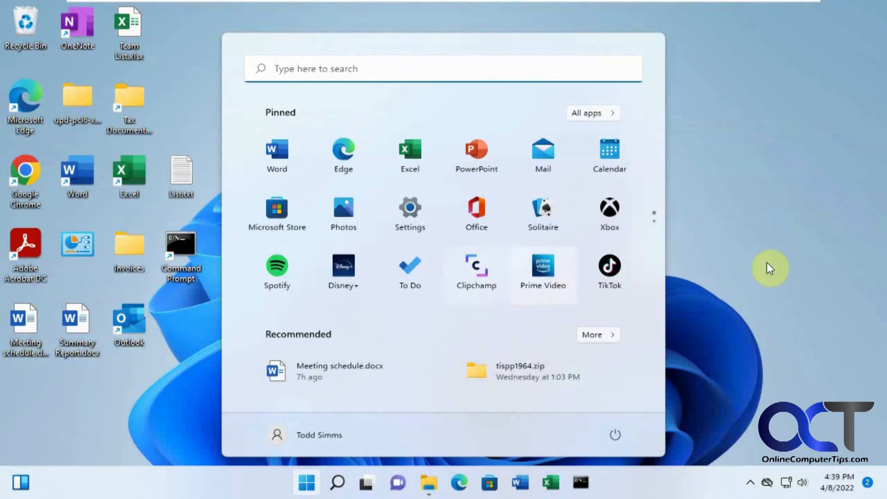
key(super+e)
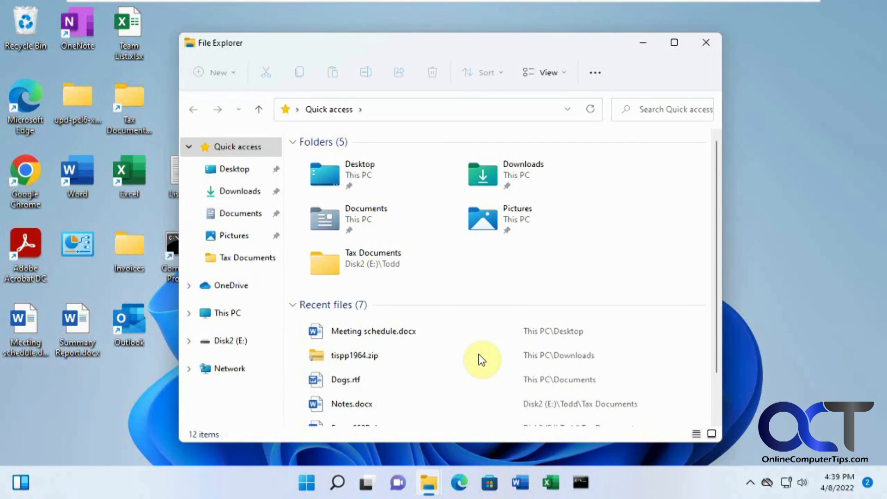
Browse through C:\Users to the other user's Desktop folder
click(228, 313)
click(335, 348)
double_click(334, 347)
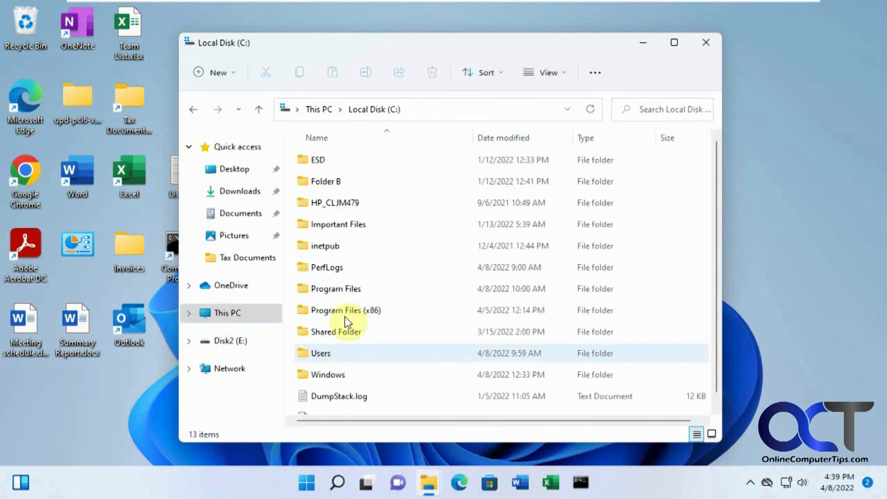
click(325, 352)
double_click(325, 353)
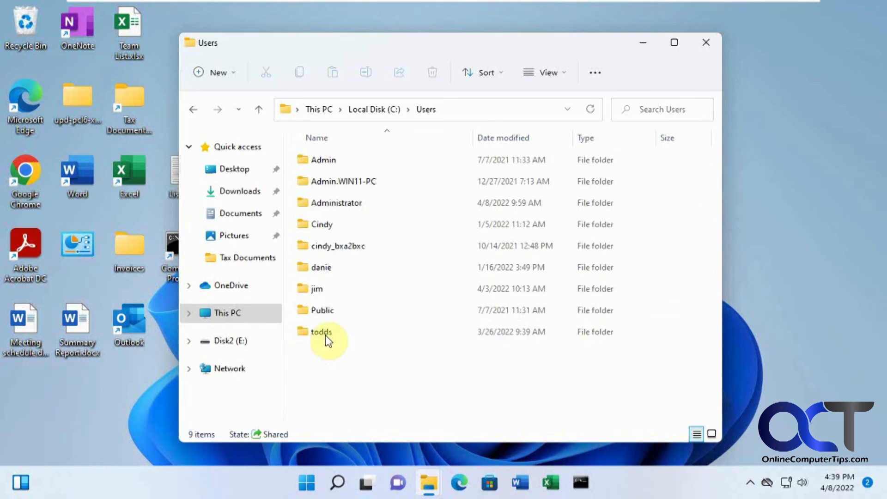
click(325, 267)
double_click(325, 267)
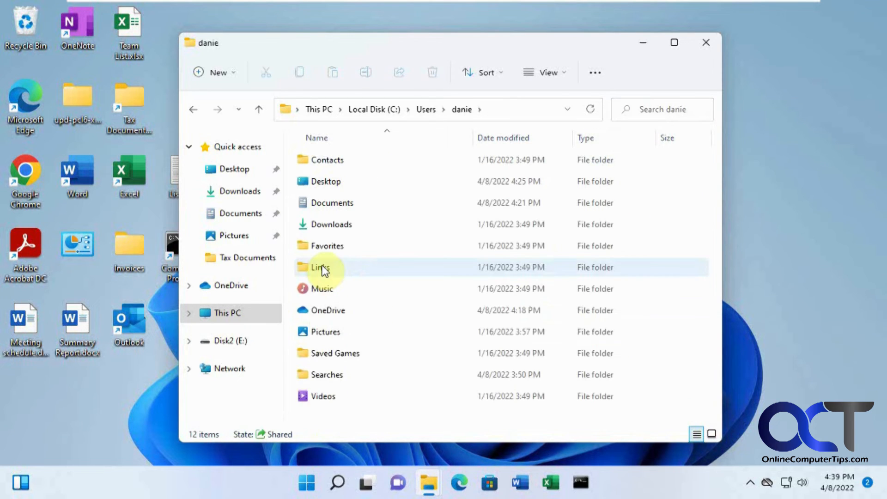
double_click(334, 182)
Add the second user account to the Fiance folder's Security permissions, verifying the name first
right_click(330, 165)
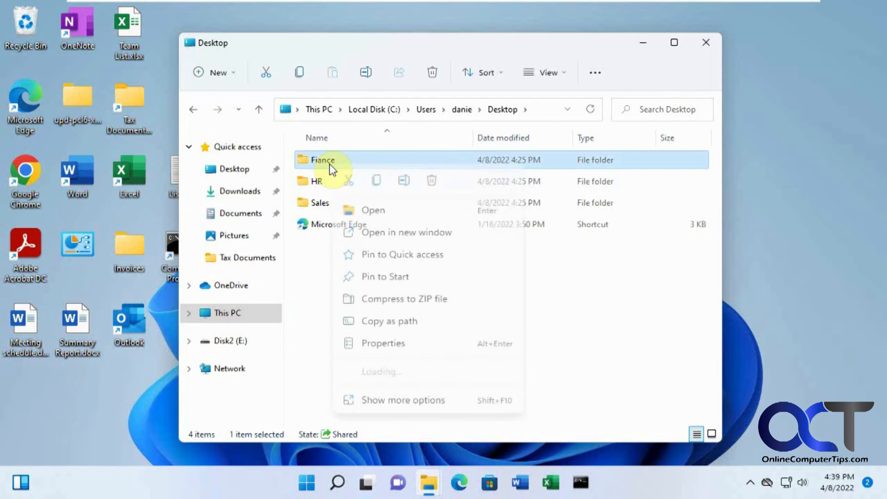
click(377, 343)
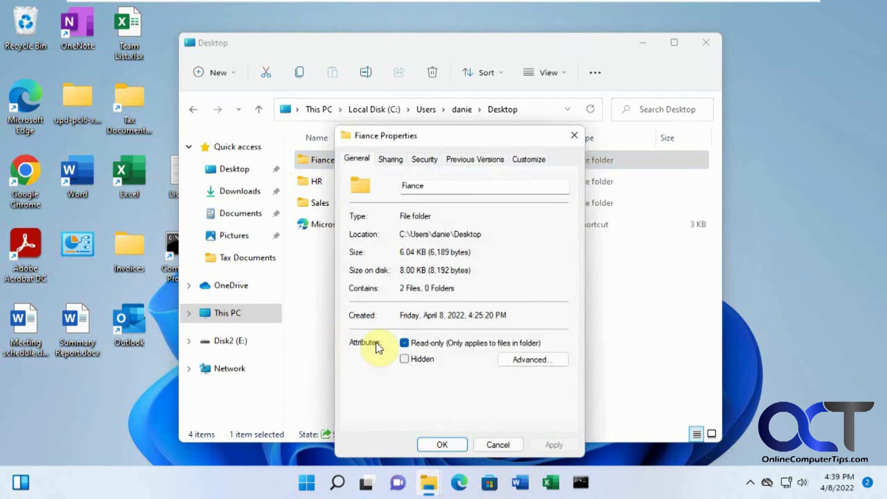
click(423, 159)
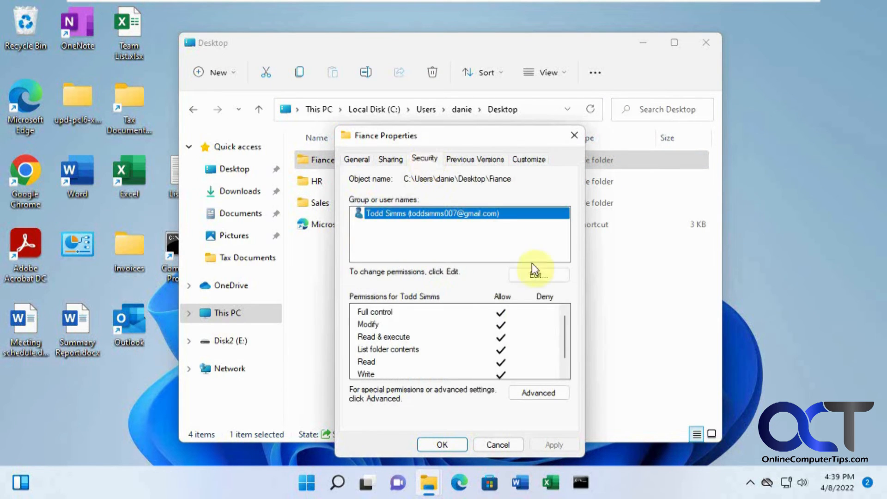
click(539, 275)
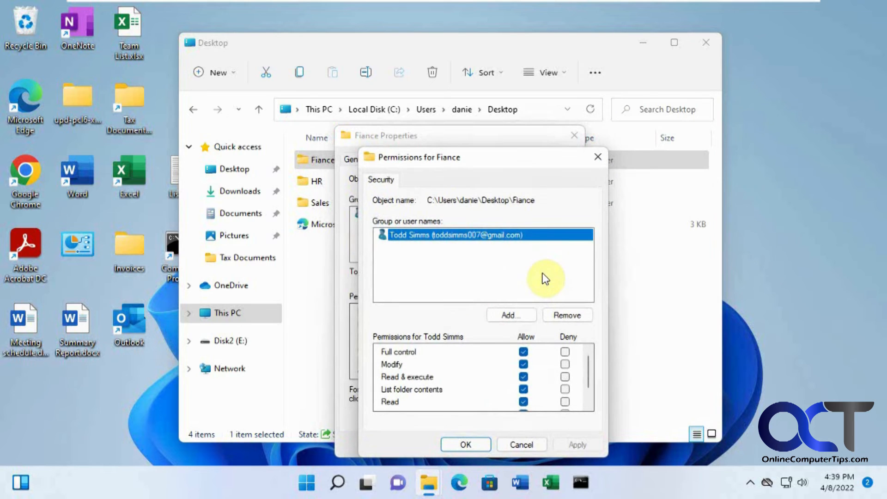
click(528, 315)
text(d)
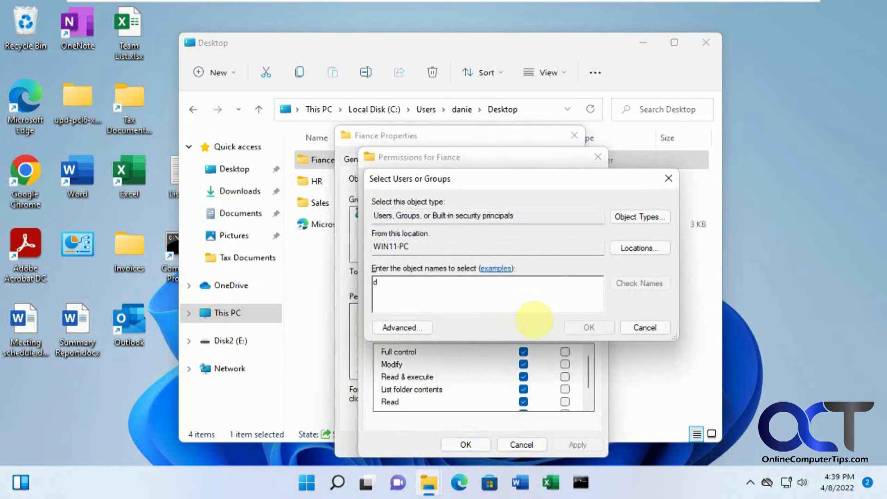
text(anie)
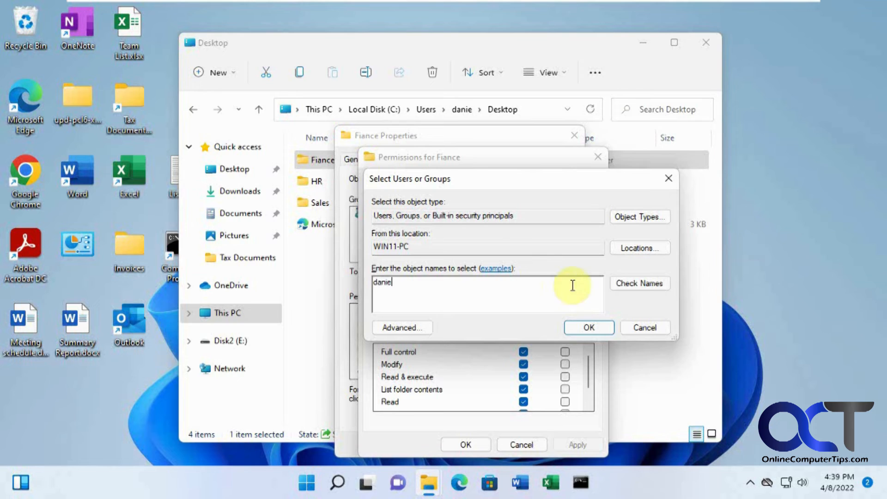
click(631, 282)
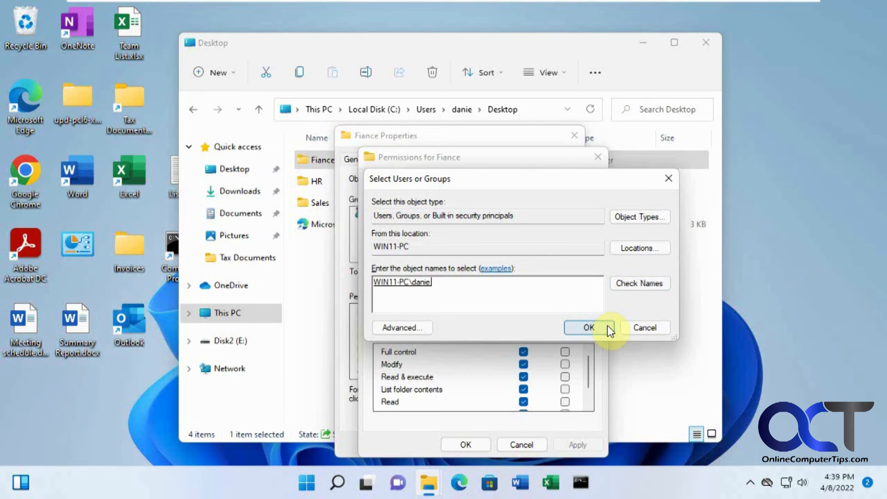
click(609, 328)
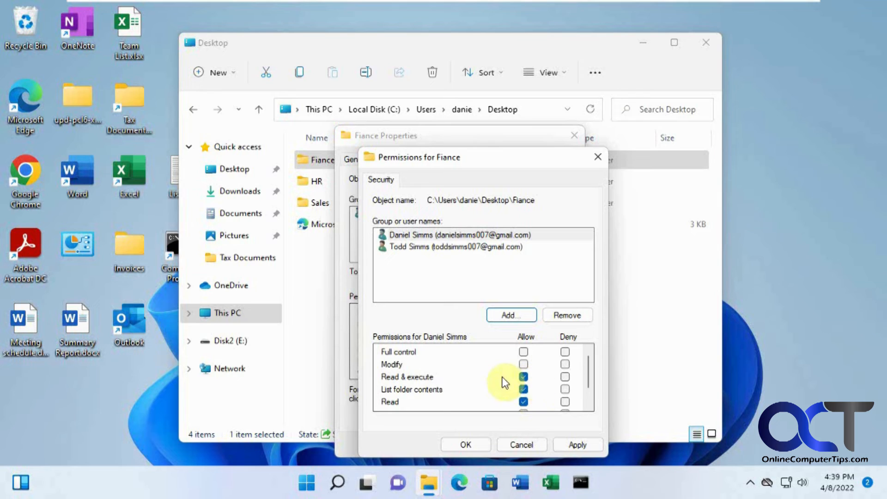
Allow Full control for the added user, apply, and close the dialogs
scroll(548, 382, down, 1)
scroll(548, 382, up, 1)
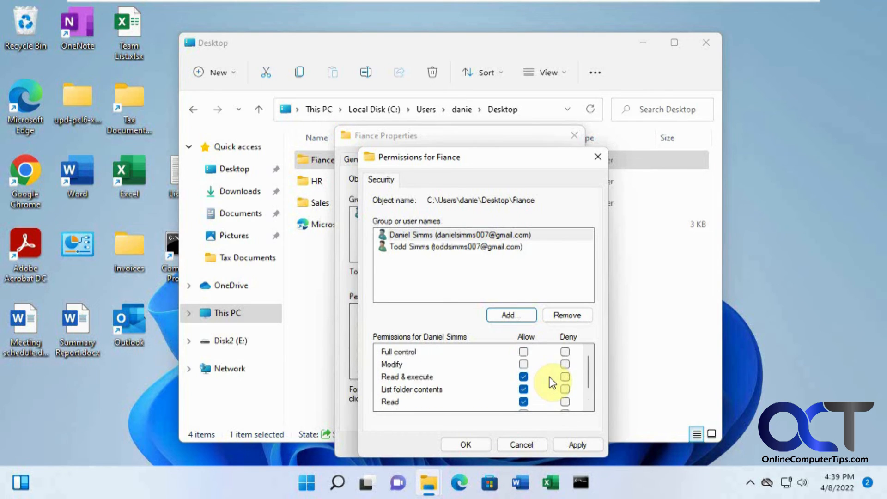
click(523, 353)
click(577, 444)
click(487, 445)
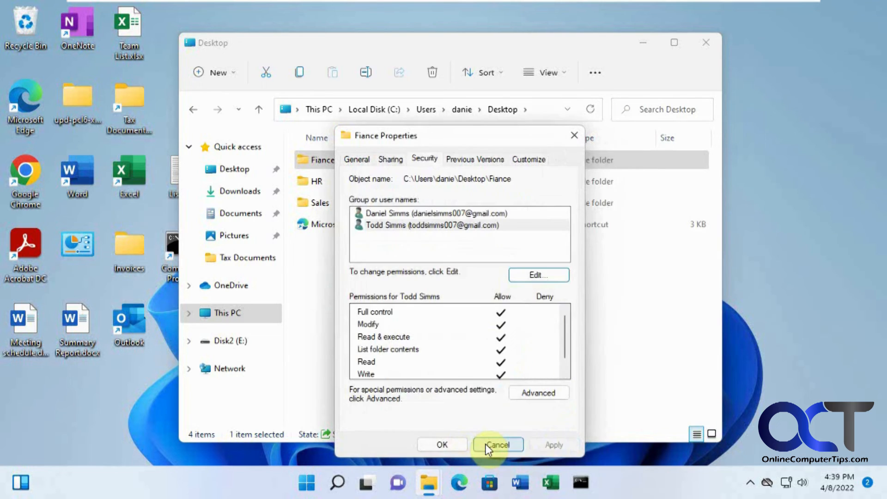
click(456, 443)
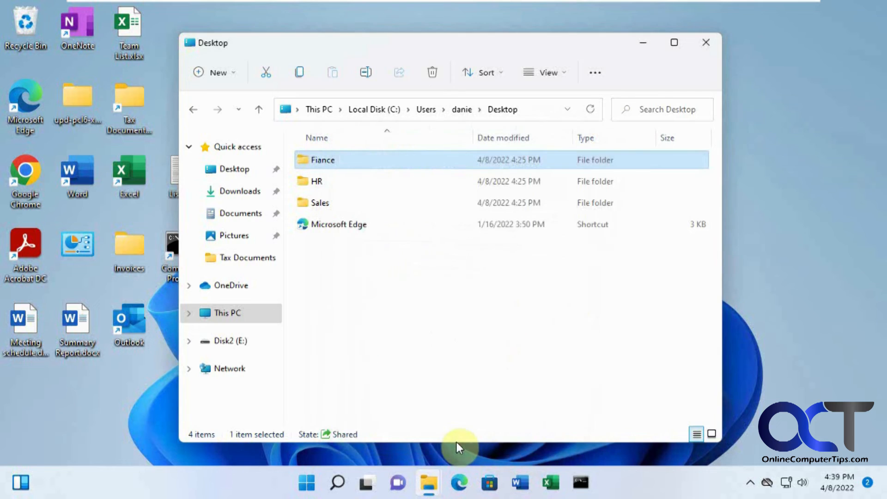
Switch to the other account, sign in with its PIN, and open the Fiance desktop folder
click(305, 488)
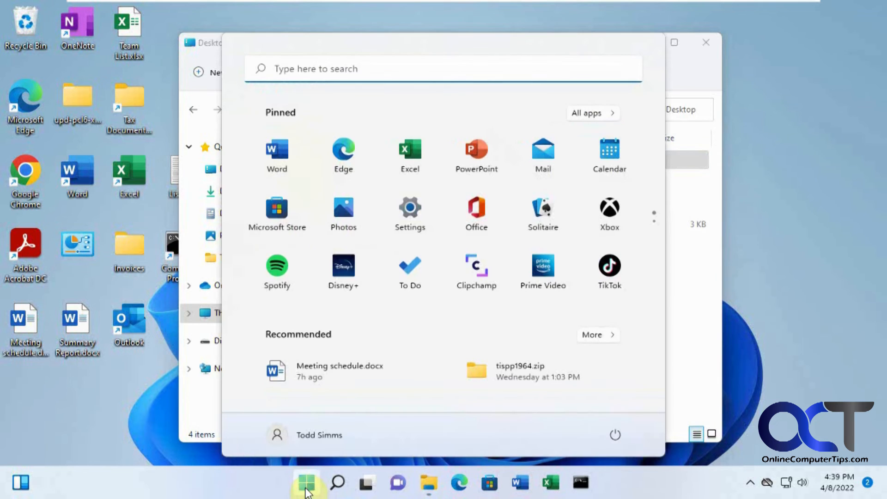
click(327, 435)
click(323, 272)
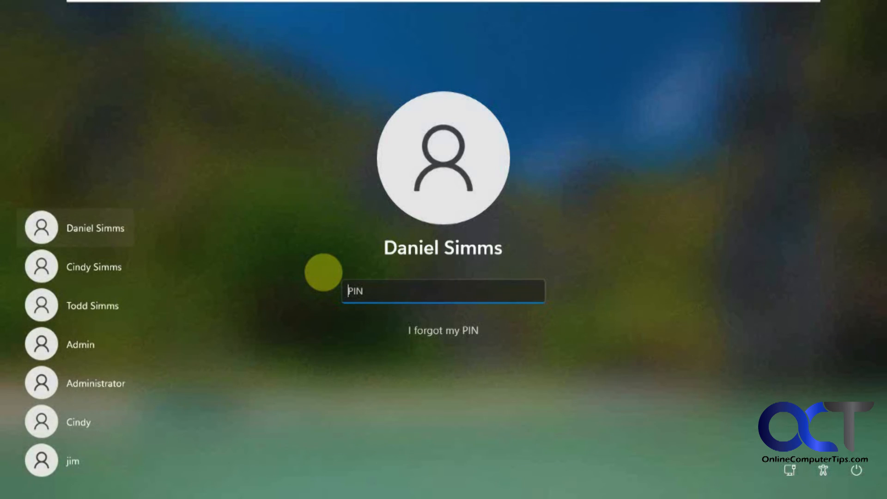
text(1234)
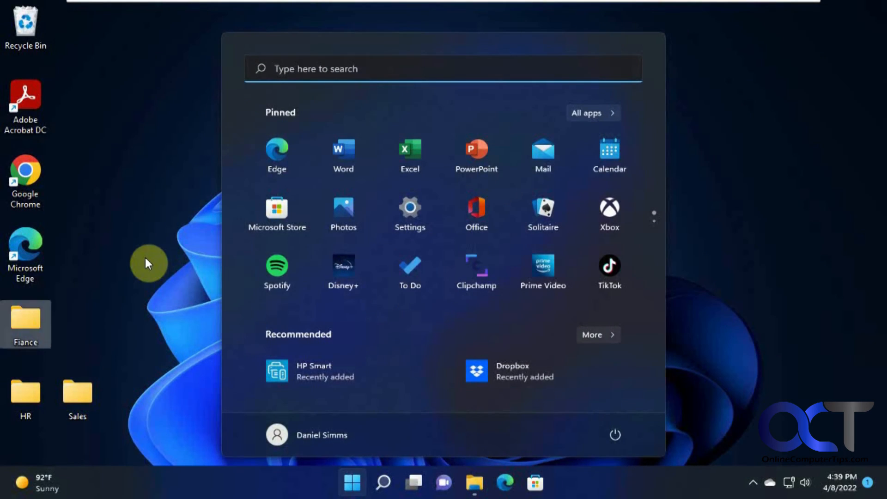
click(145, 259)
double_click(37, 321)
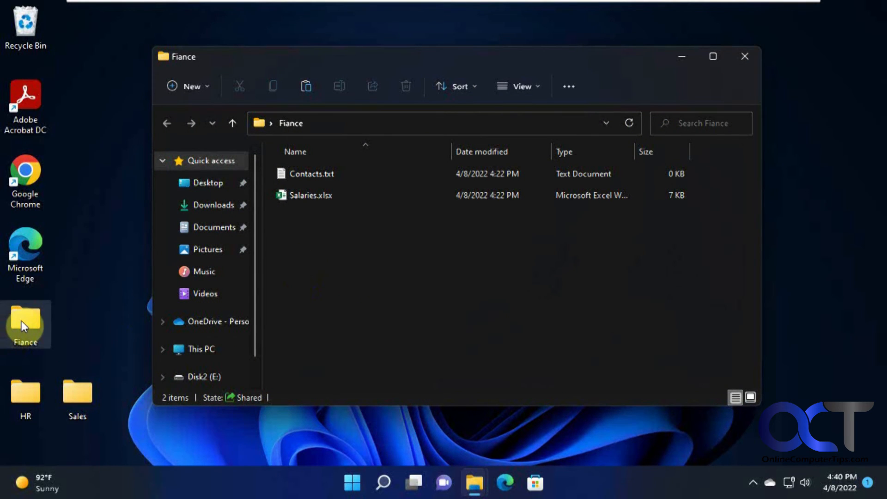
Show the Fiance folder's Security tab, review both users' permissions, and move the dialog right
right_click(21, 321)
click(72, 252)
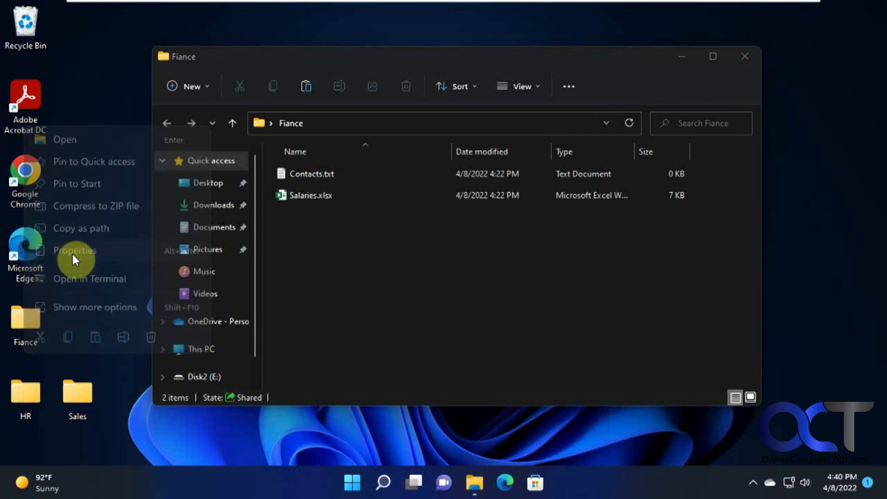
click(125, 163)
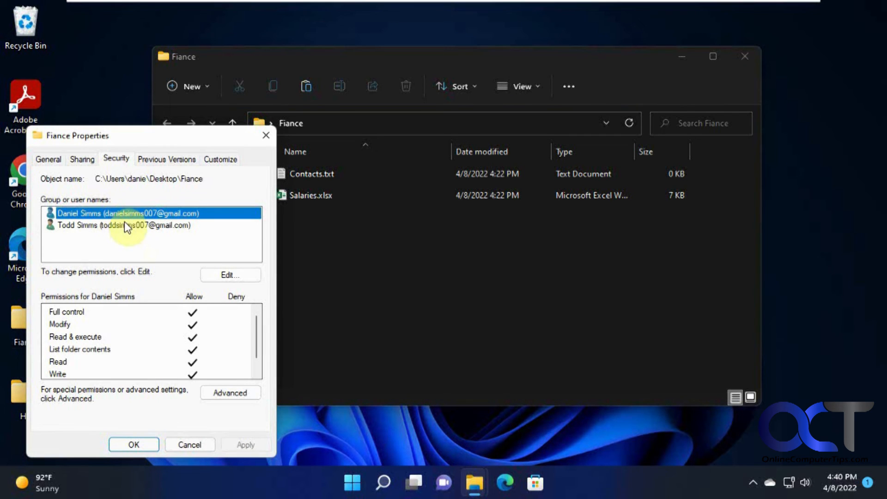
click(155, 224)
click(156, 213)
drag(145, 136, 216, 130)
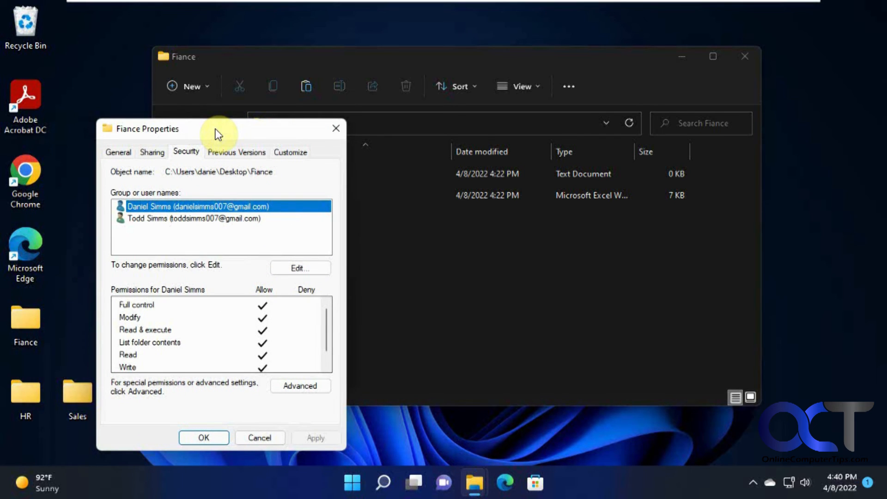